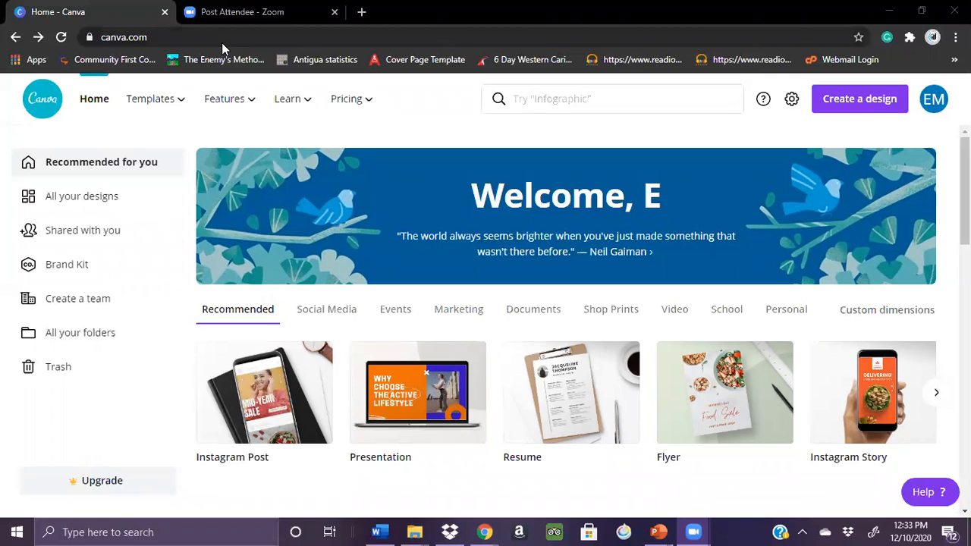
Search the templates for "event" and open the Freelancing 101 webinar post template for editing
mouse_move(280, 122)
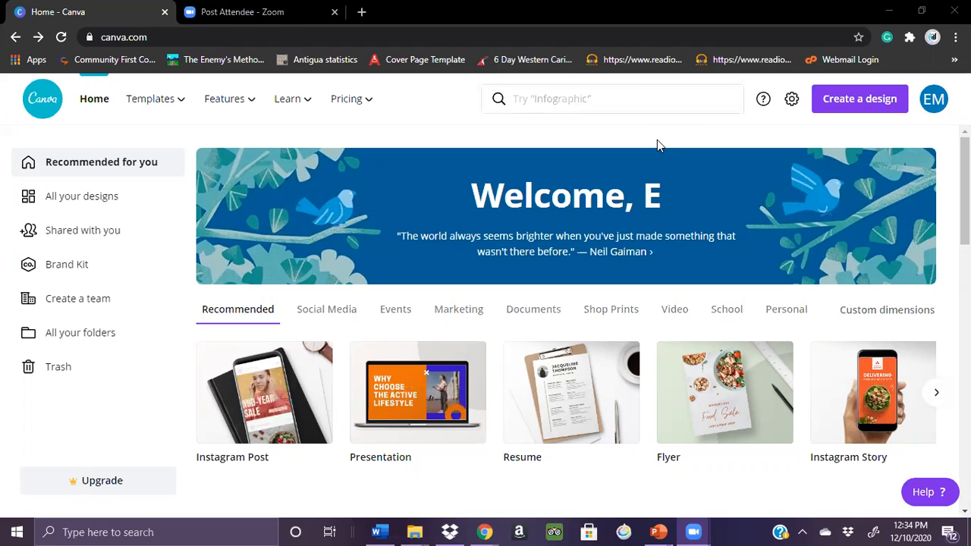
click(595, 102)
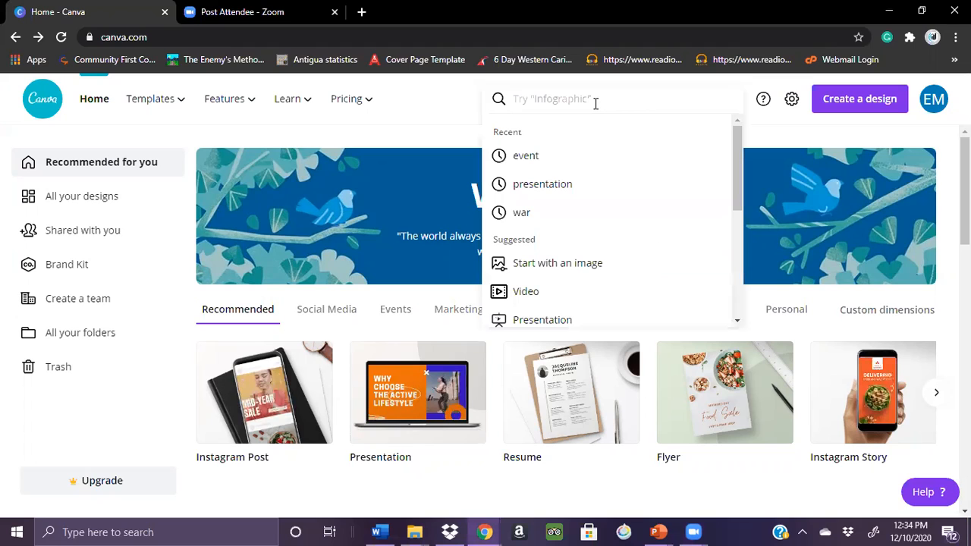
text(event)
key(Return)
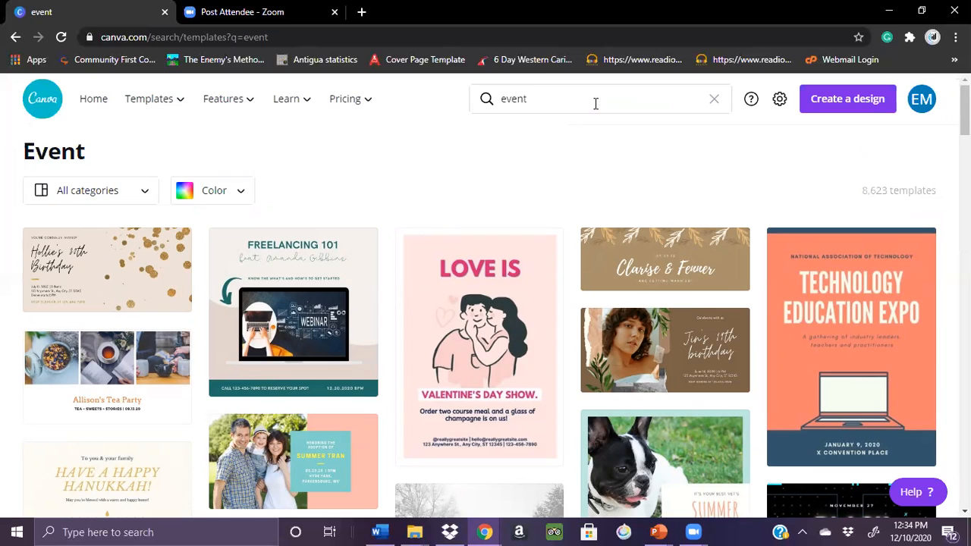
click(286, 303)
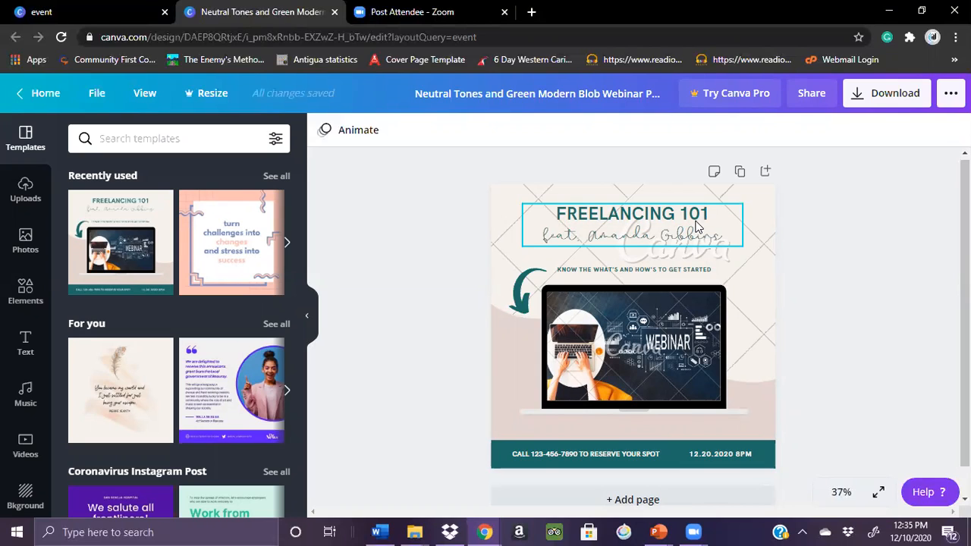
Replace the "FREELANCING 101" heading with "PROFESSIONAL DEVELOPMENT WEBINAR"
double_click(681, 219)
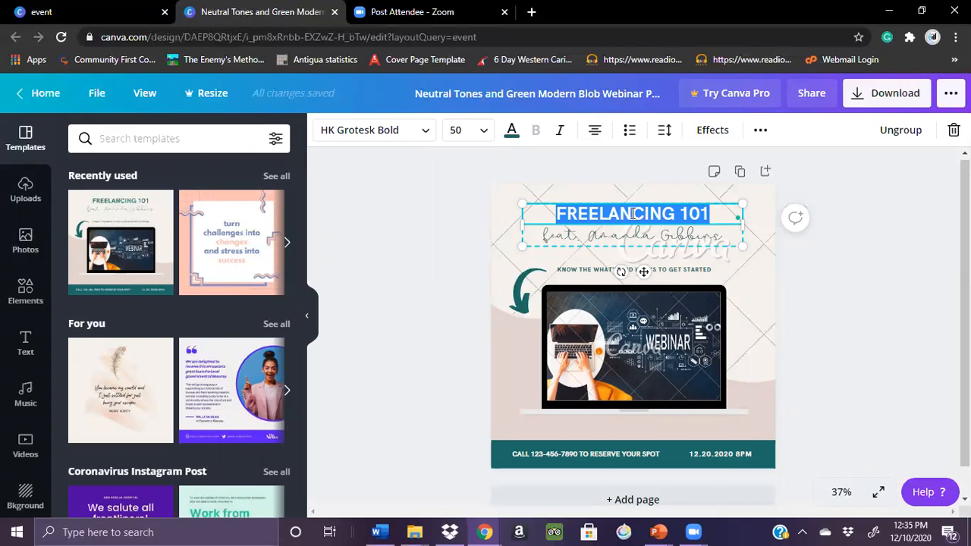
text(PROV)
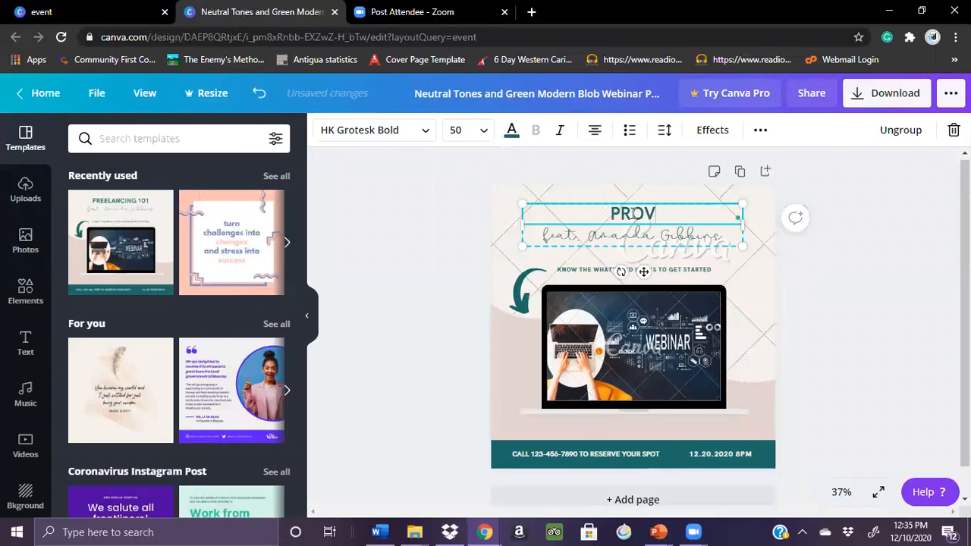
key(BackSpace)
text(FESSIONAL)
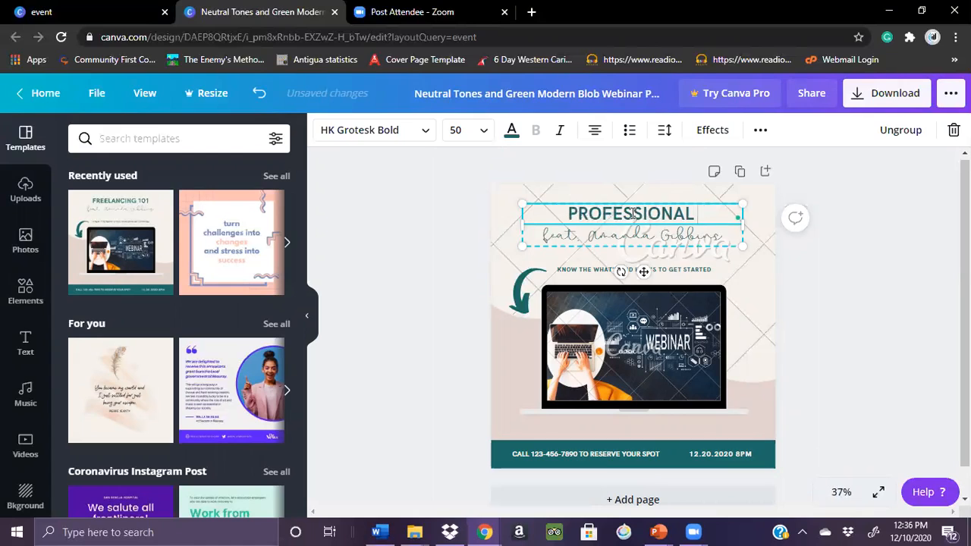
text( DEVELOPMENT)
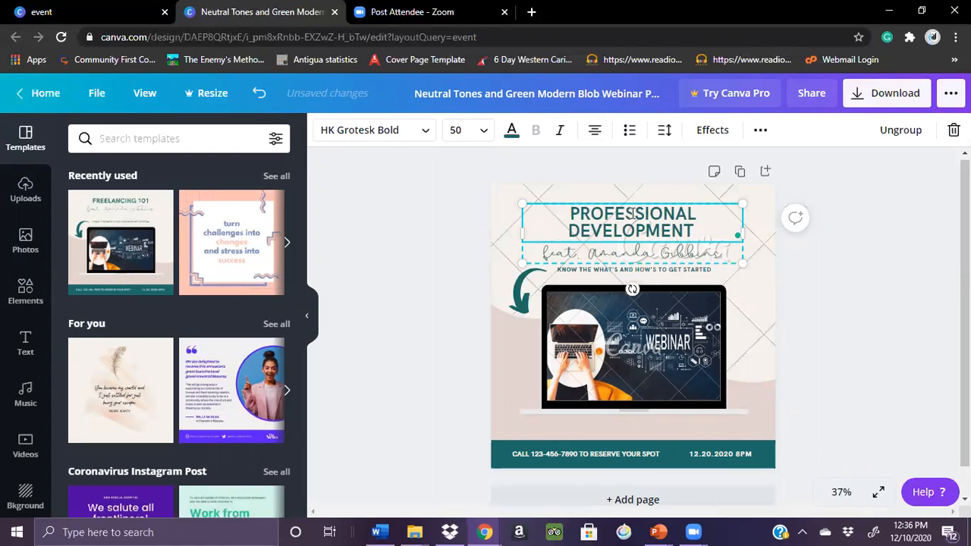
text( WEBINAR)
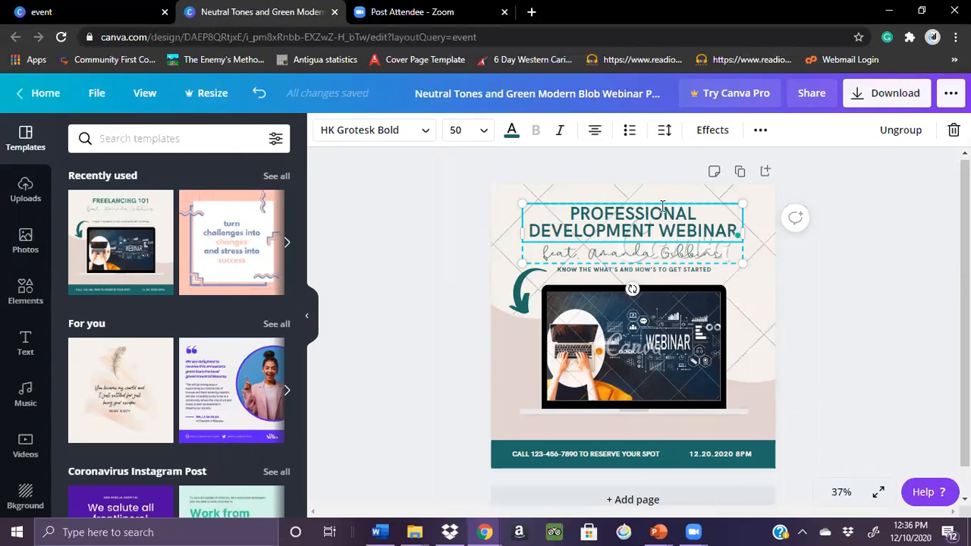
click(883, 271)
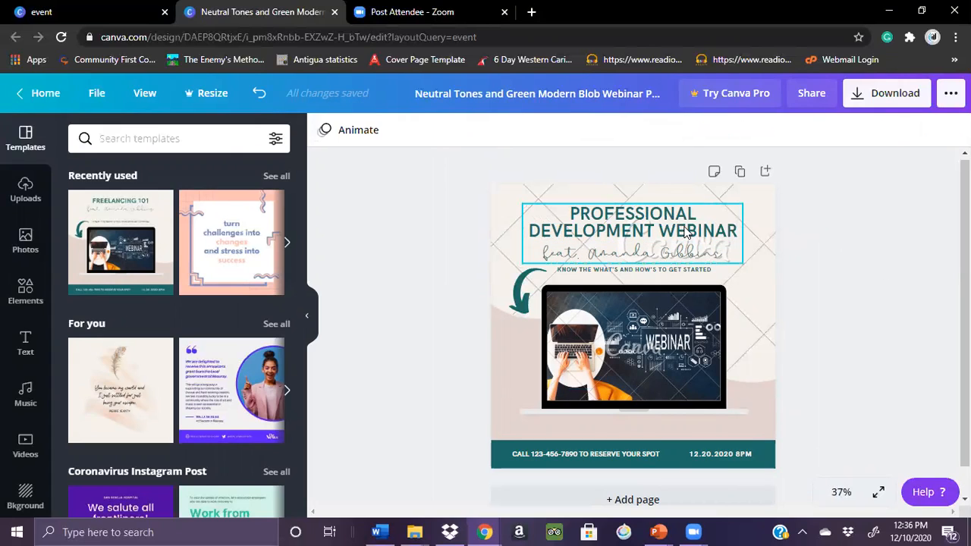
Replace the script subtitle under the heading with "featuring" followed by the speaker's first name
click(643, 251)
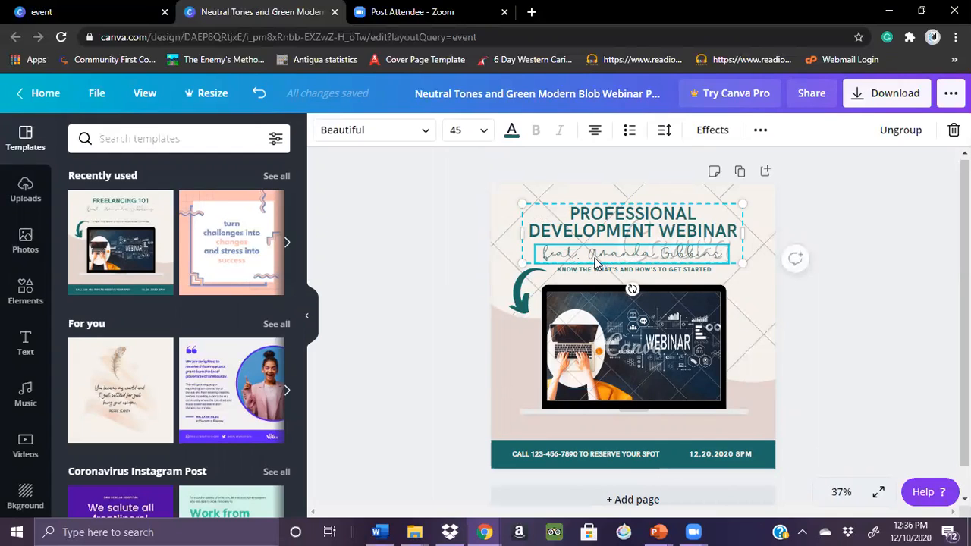
double_click(637, 252)
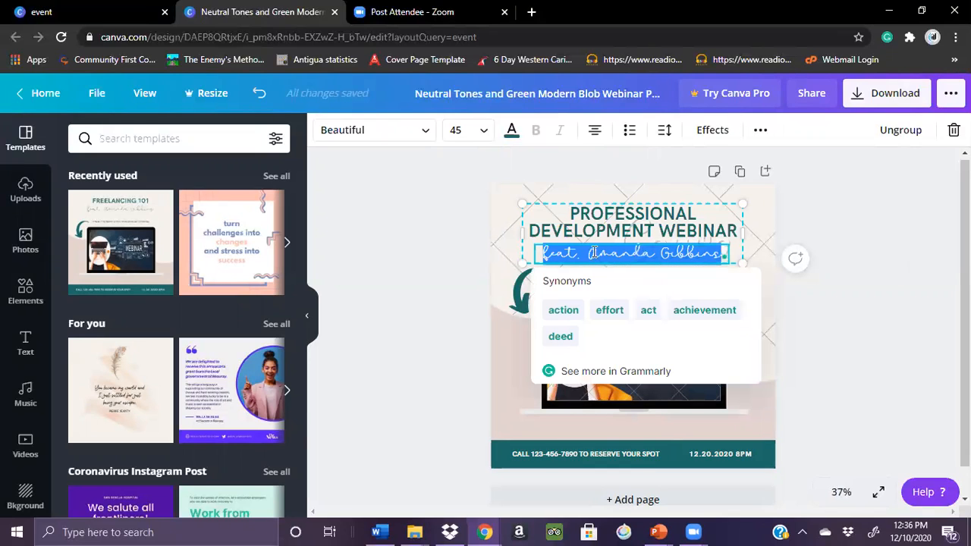
drag(590, 253, 730, 263)
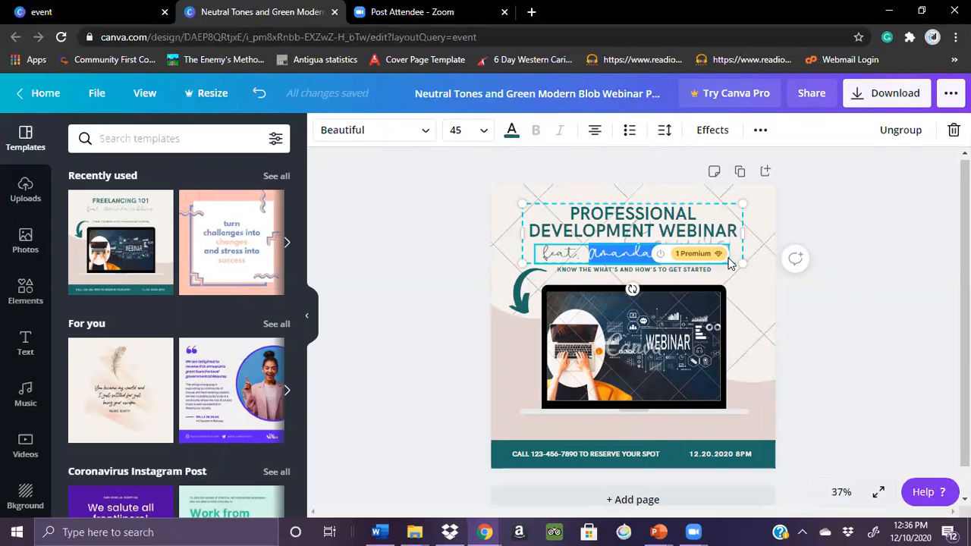
text(by Gibbins)
key(BackSpace)
key(BackSpace)
key(BackSpace)
key(BackSpace)
key(BackSpace)
key(BackSpace)
key(BackSpace)
key(BackSpace)
key(BackSpace)
key(BackSpace)
key(BackSpace)
text(uring Maria)
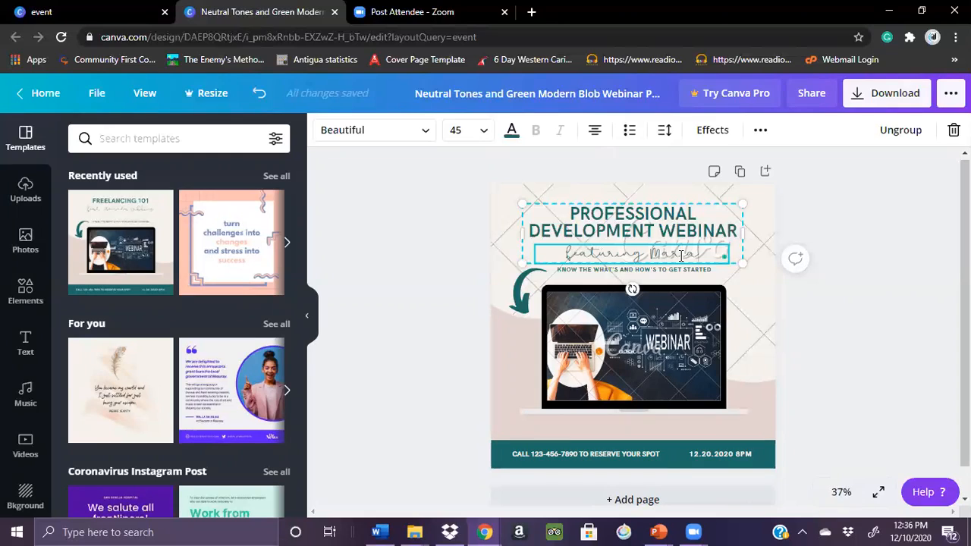
Change the font of the whole speaker subtitle to Andika
triple_click(618, 259)
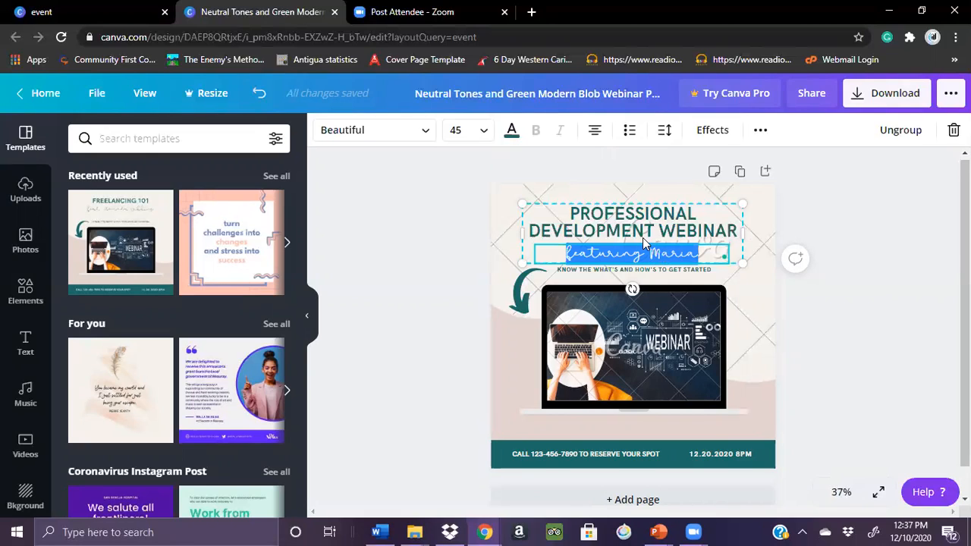
click(427, 133)
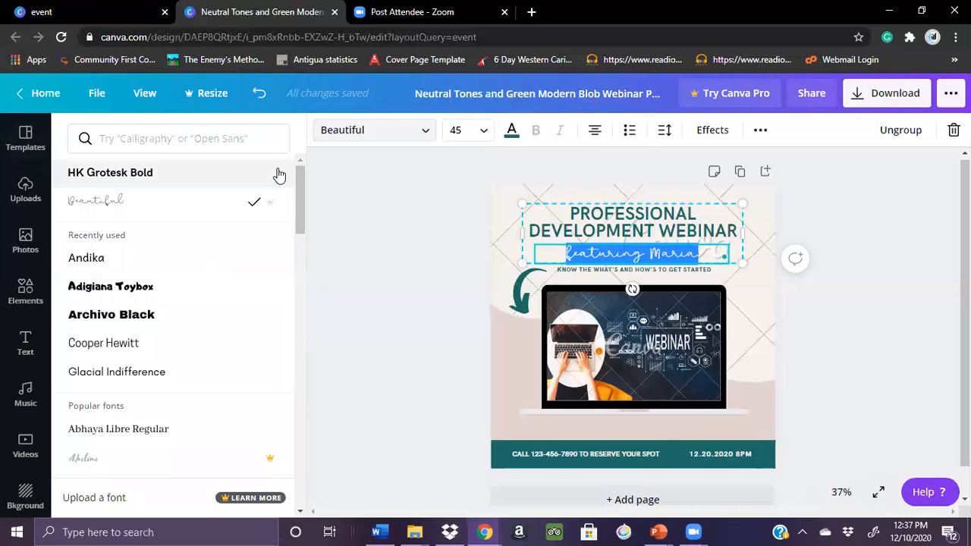
click(127, 270)
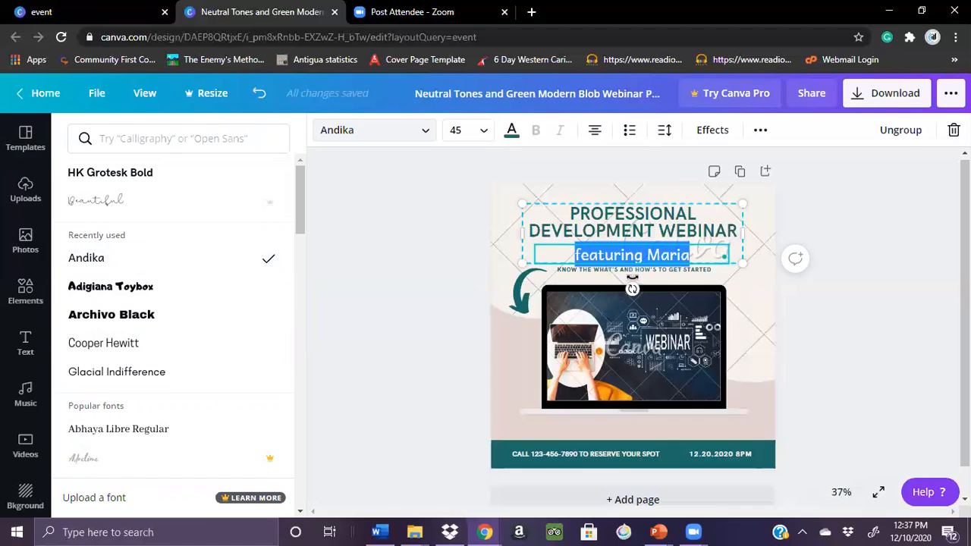
Delete all the text of the speaker subtitle beneath the heading
click(631, 259)
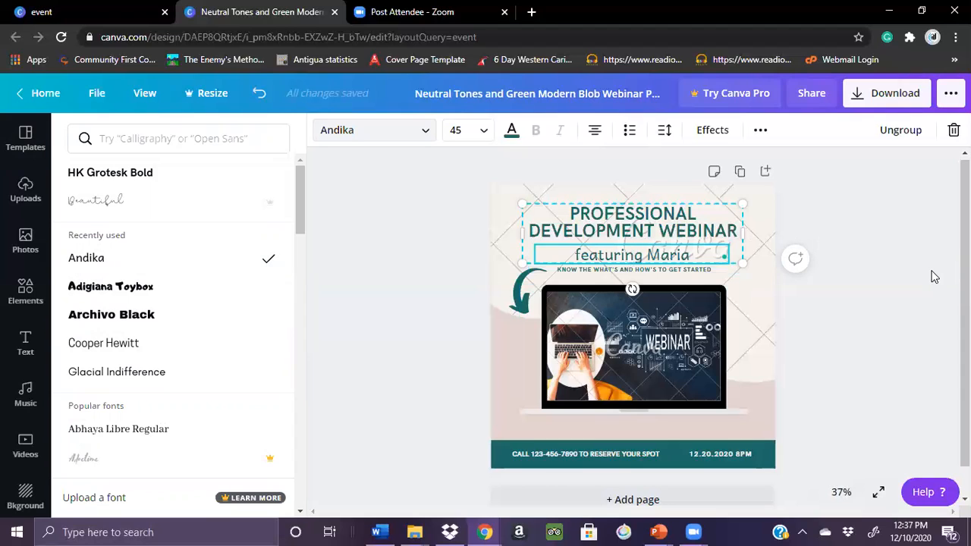
click(644, 255)
triple_click(644, 255)
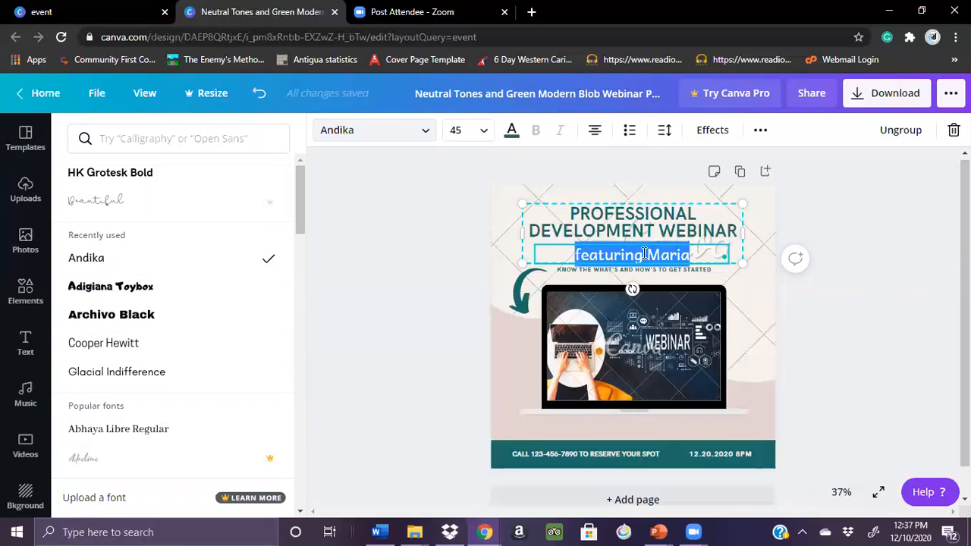
key(BackSpace)
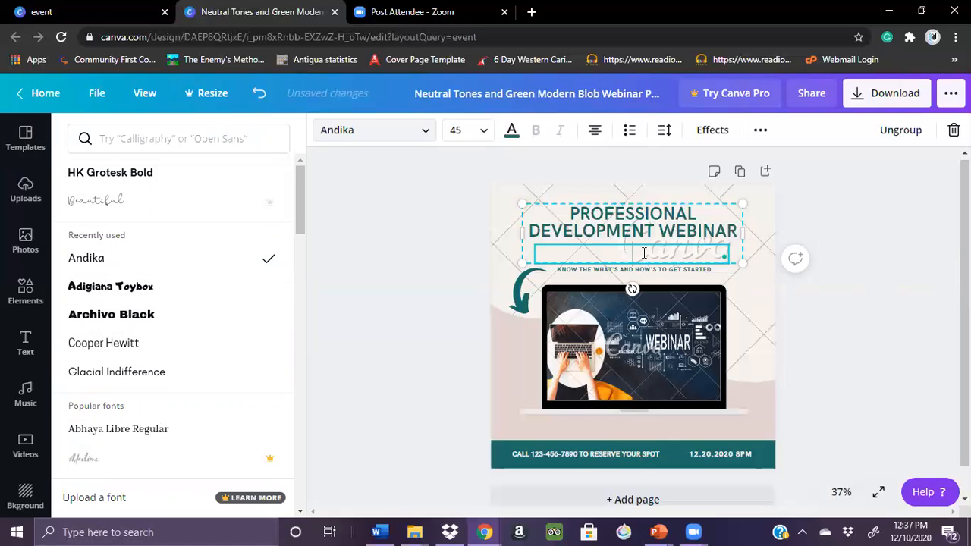
click(849, 263)
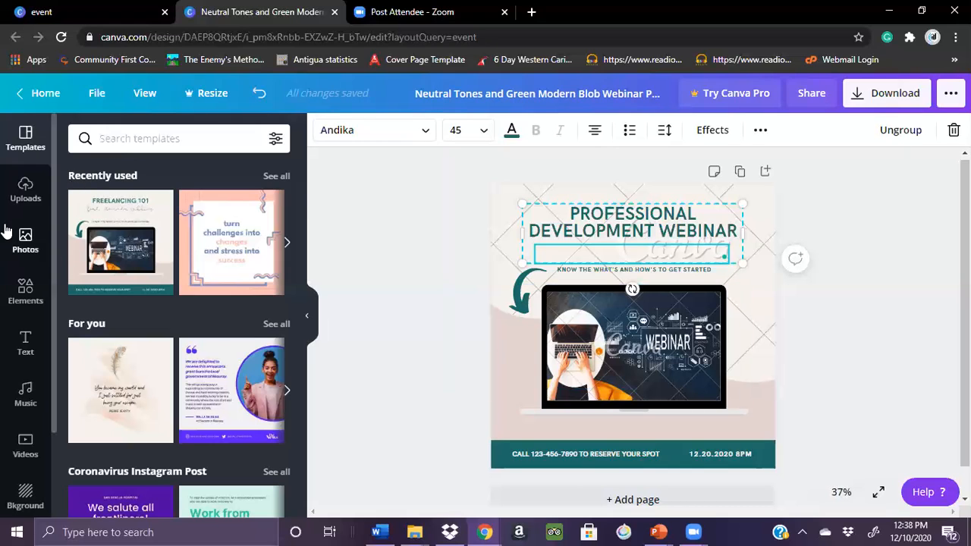
Search the photo library for "webinar"
click(25, 238)
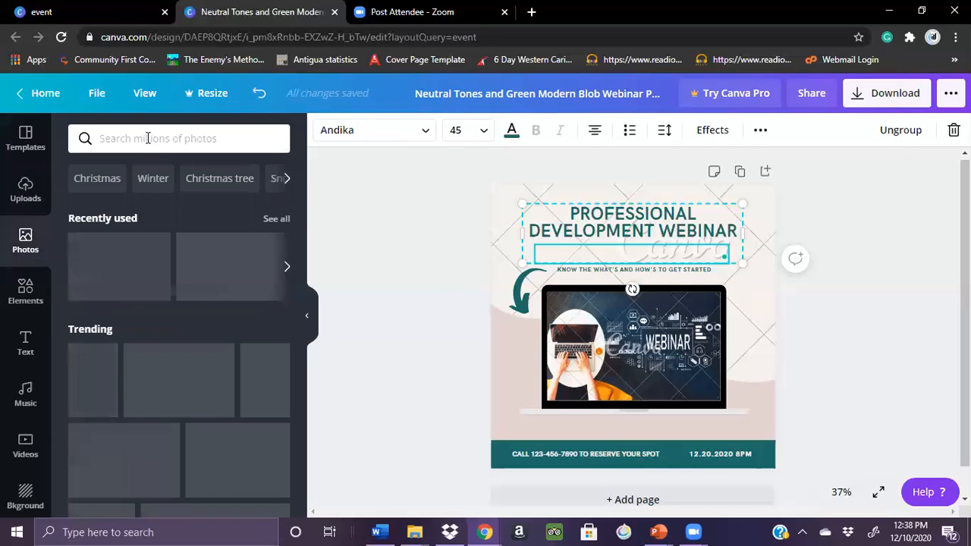
click(147, 138)
text(webinar)
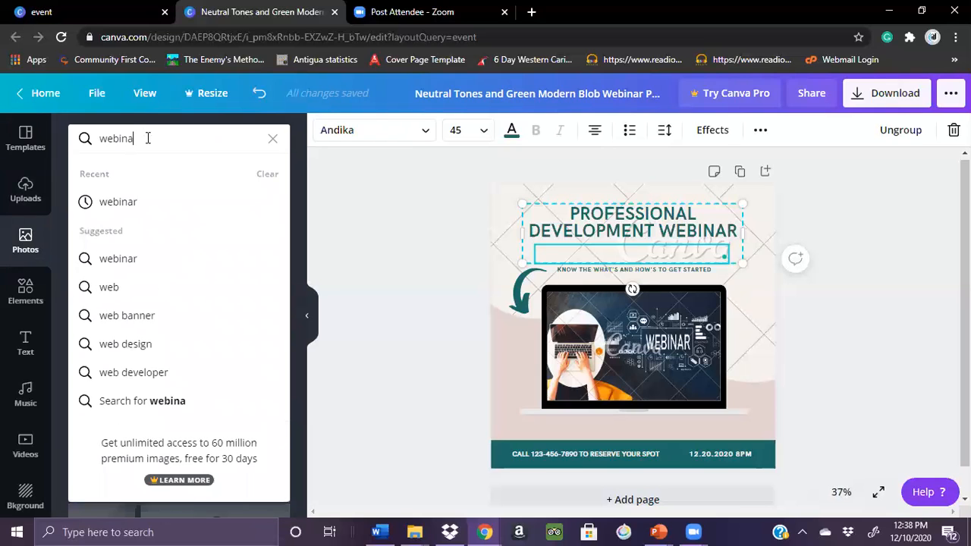
key(Return)
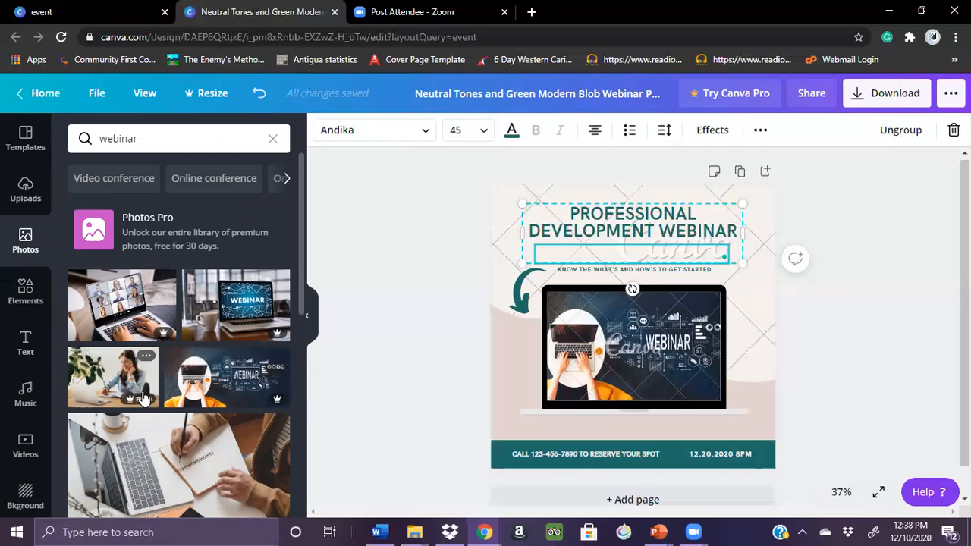
Replace the picture on the design's laptop screen with the free photo of a person typing on a laptop beside a plant
drag(302, 260, 298, 315)
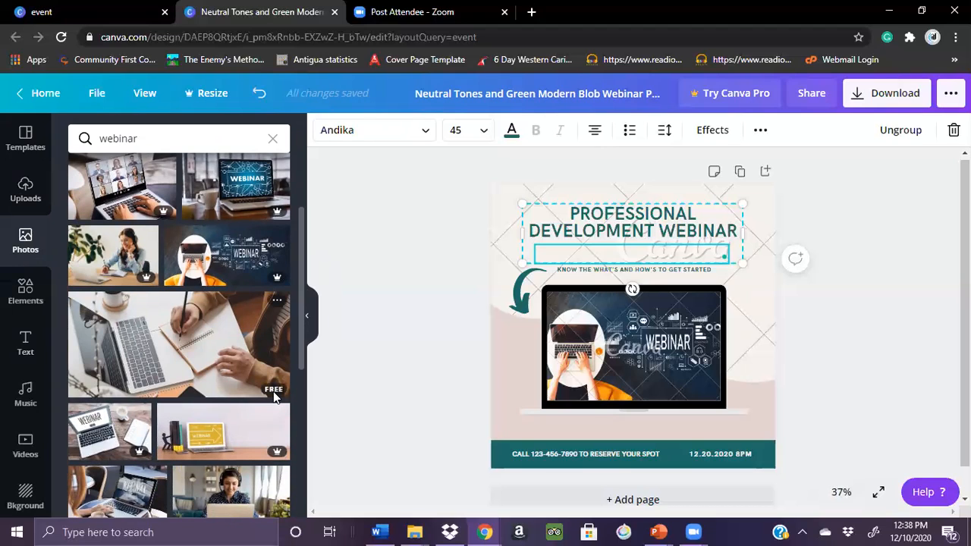
drag(299, 323, 297, 434)
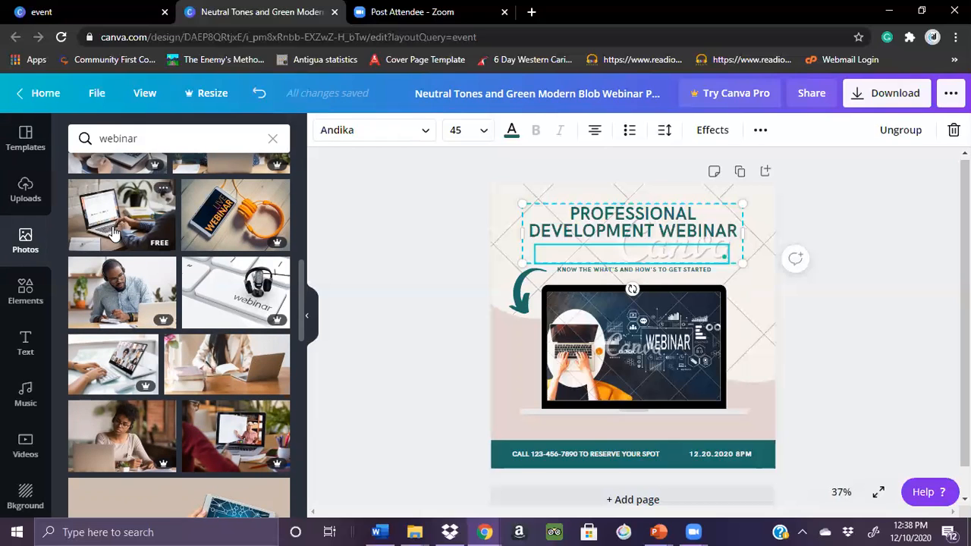
drag(113, 233, 579, 331)
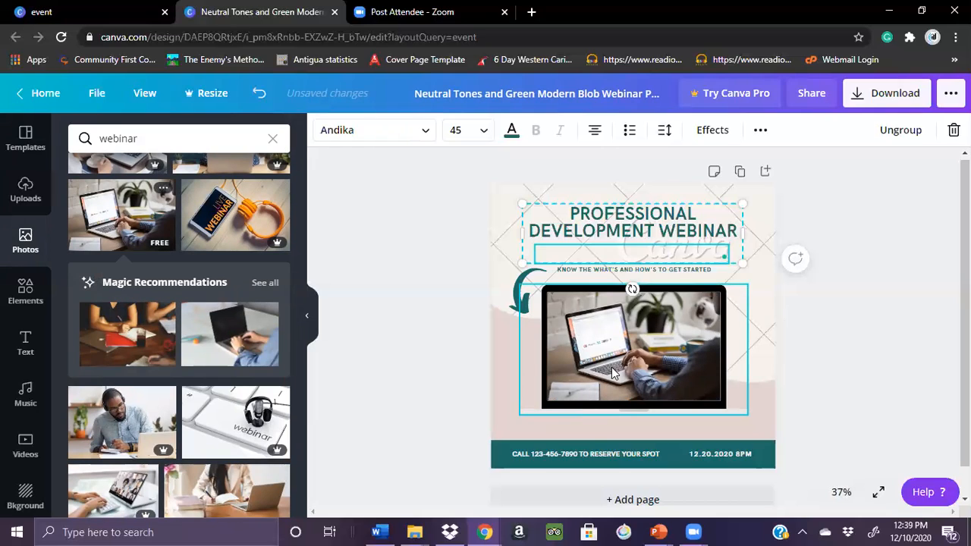
click(870, 314)
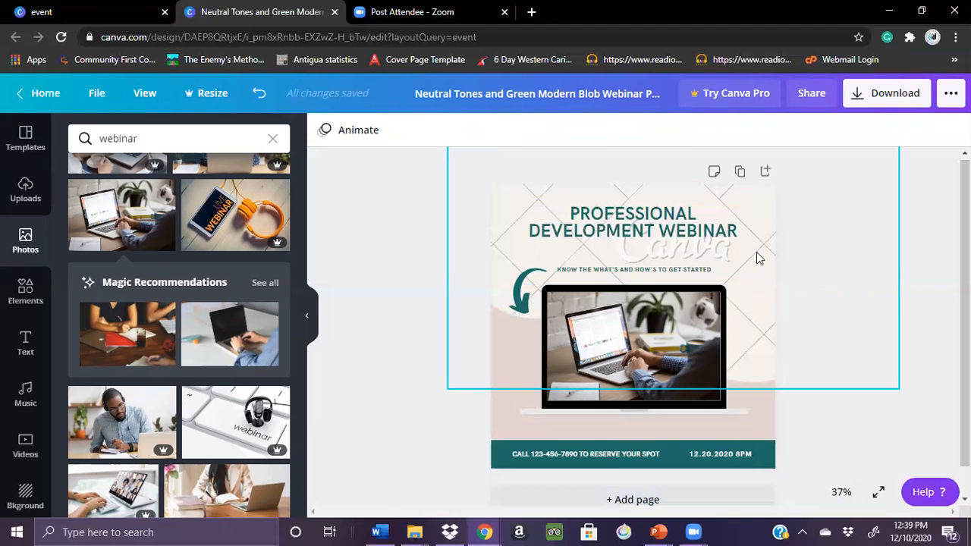
Reposition the watermarked grid-line pattern behind the heading, shifting it slightly left and down
mouse_move(756, 259)
mouse_down()
mouse_move(759, 325)
mouse_move(782, 366)
mouse_move(733, 187)
mouse_move(641, 212)
mouse_move(794, 215)
mouse_move(743, 332)
mouse_move(782, 262)
mouse_move(725, 338)
mouse_move(751, 342)
mouse_move(655, 340)
mouse_move(764, 328)
mouse_move(731, 267)
mouse_move(720, 220)
mouse_move(740, 224)
mouse_move(749, 241)
mouse_up()
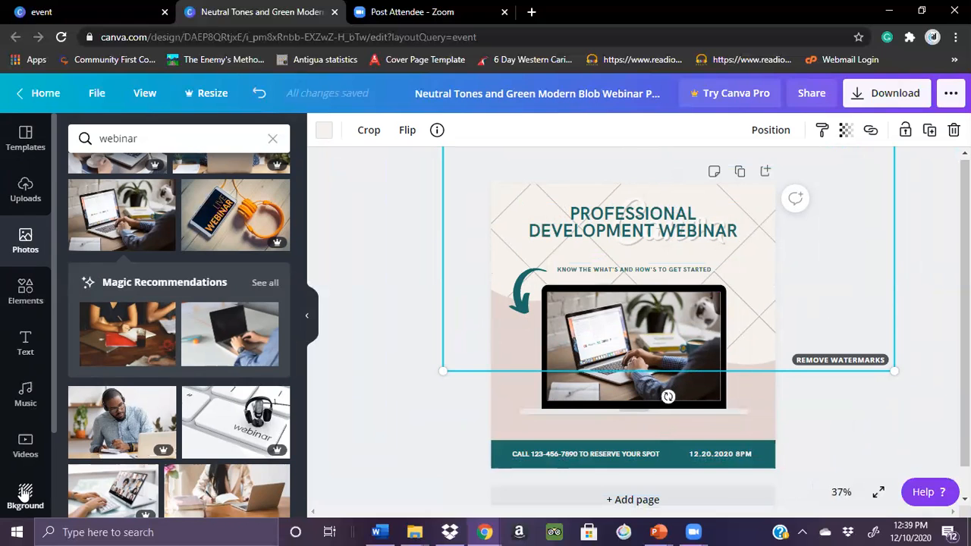
drag(509, 212, 501, 303)
mouse_move(479, 230)
mouse_down()
mouse_move(475, 296)
mouse_move(503, 414)
mouse_move(488, 302)
mouse_move(578, 347)
mouse_move(531, 250)
mouse_move(478, 228)
mouse_up()
Browse the elements library down to the Gradients graphics for a replacement background shape
click(26, 292)
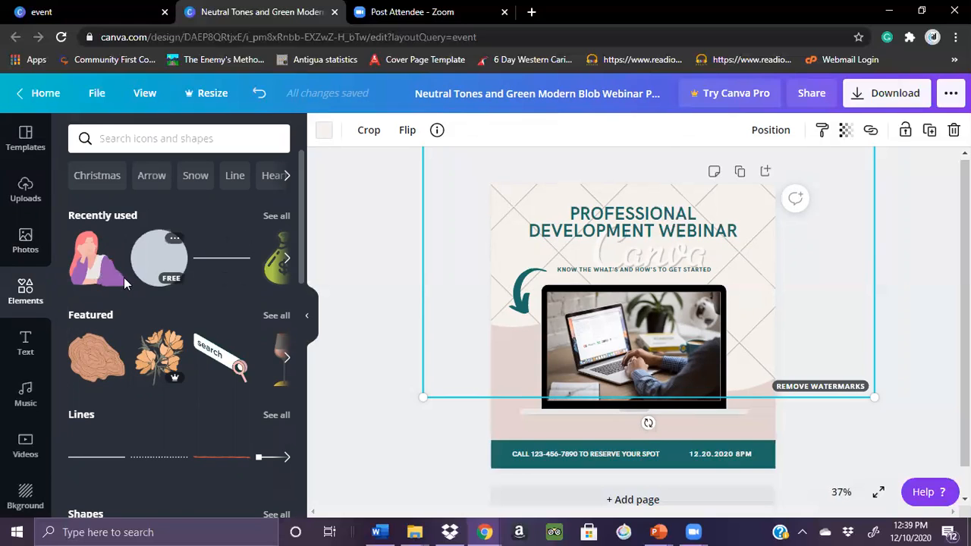
drag(301, 204, 300, 426)
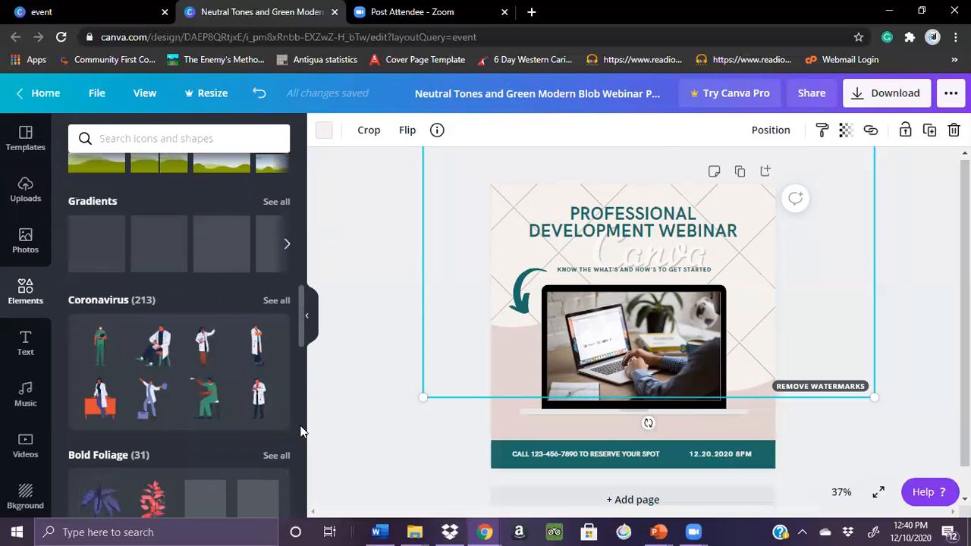
scroll(299, 425, down, 4)
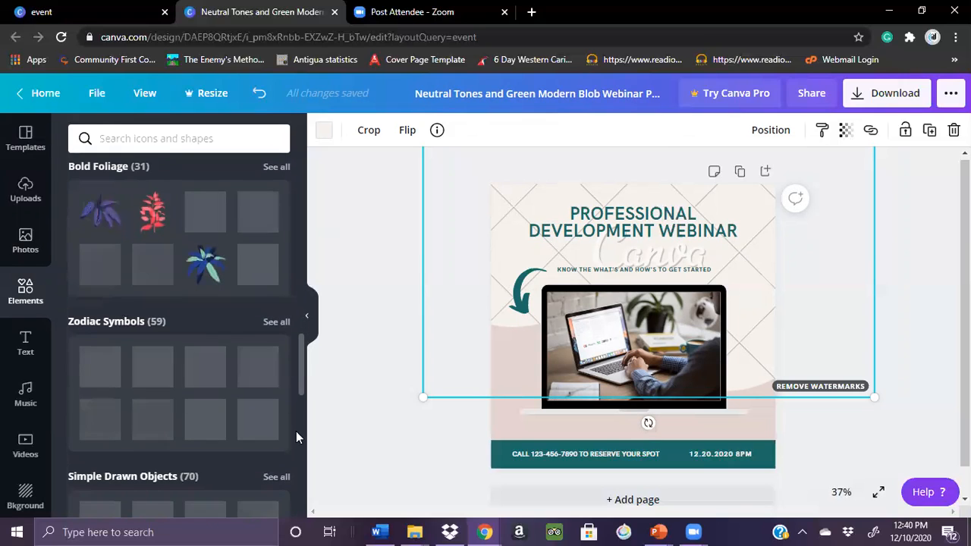
scroll(296, 431, up, 10)
scroll(294, 337, up, 4)
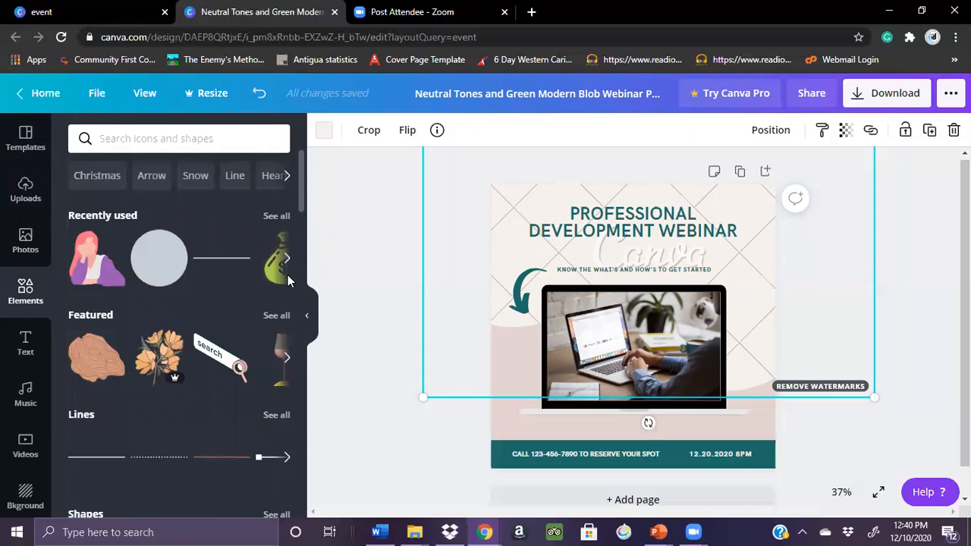
scroll(289, 302, down, 4)
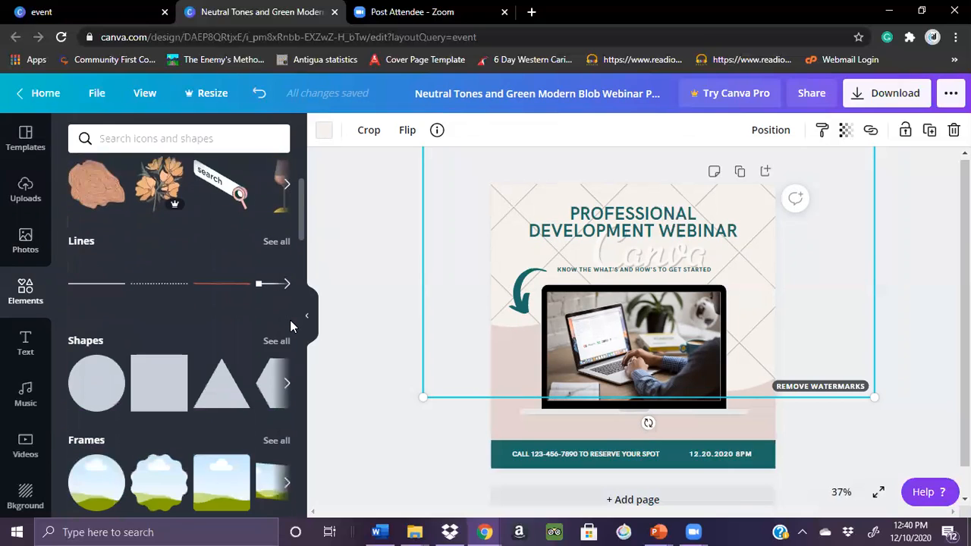
scroll(289, 343, down, 4)
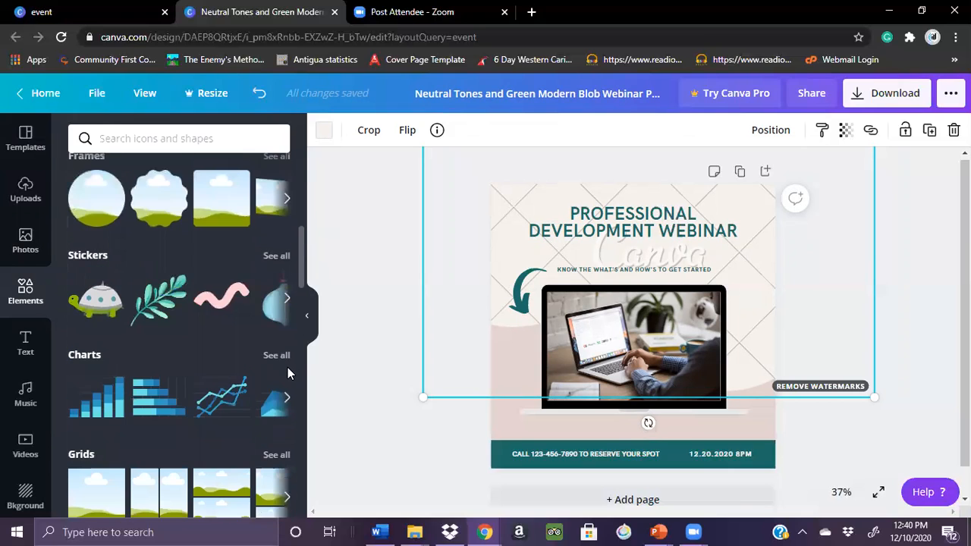
scroll(287, 382, down, 3)
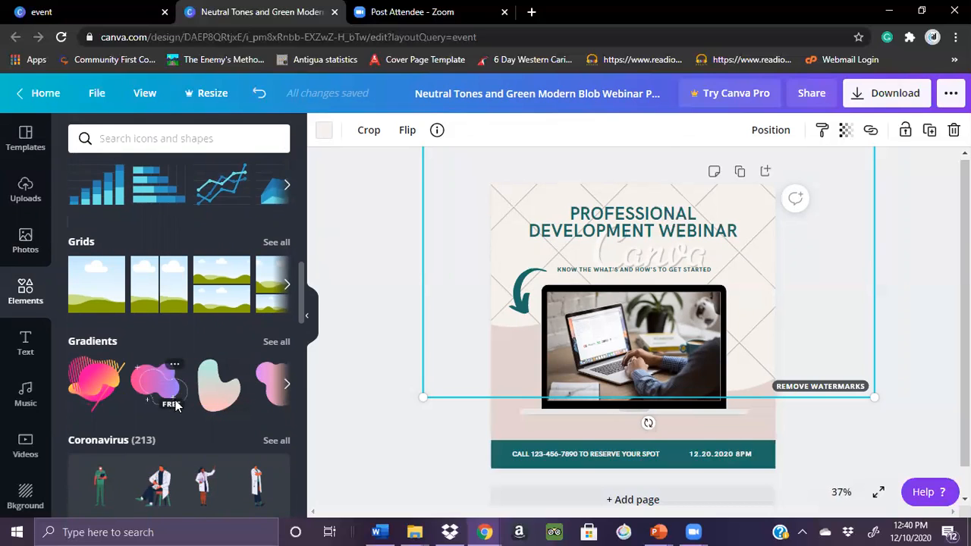
Try different positions for the watermarked grid-line pattern behind the heading and laptop
drag(517, 394, 490, 234)
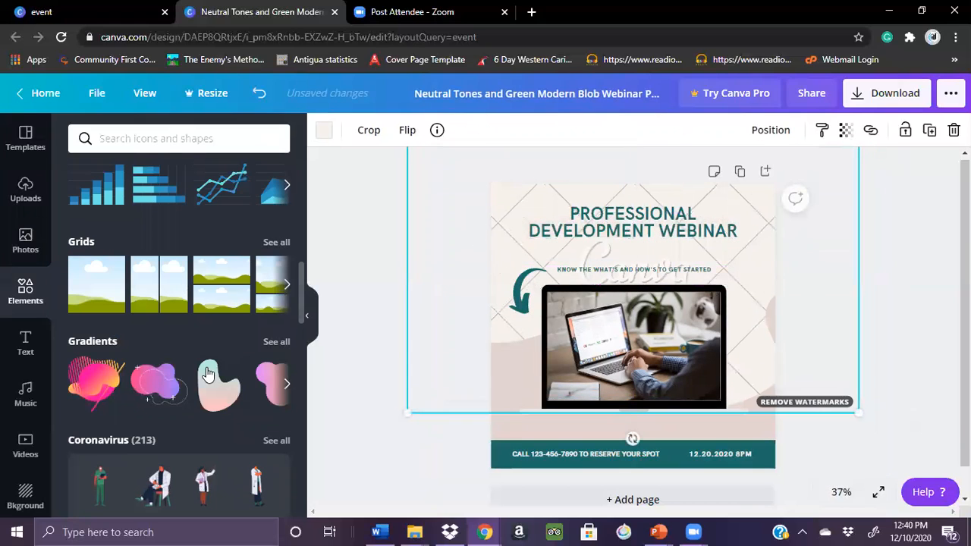
click(287, 385)
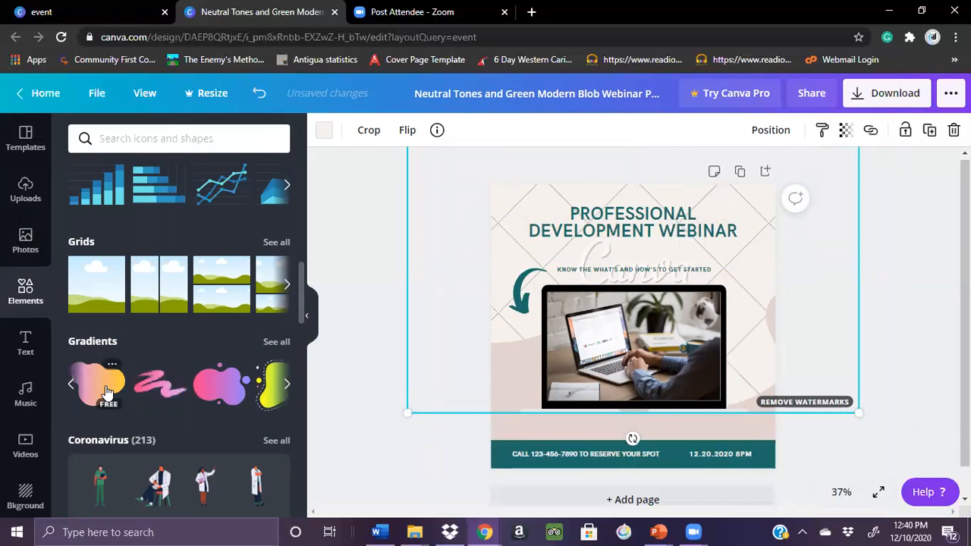
drag(514, 231, 503, 258)
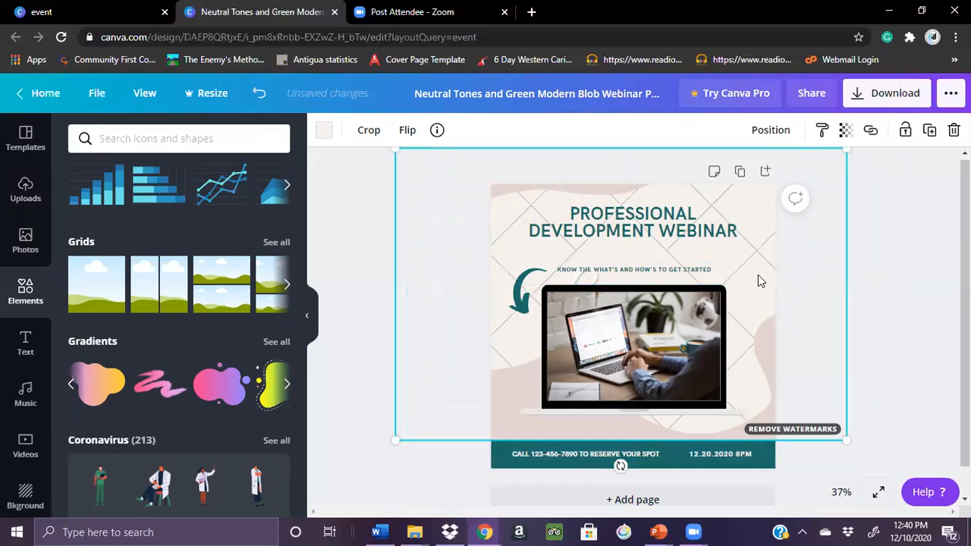
drag(756, 260, 755, 233)
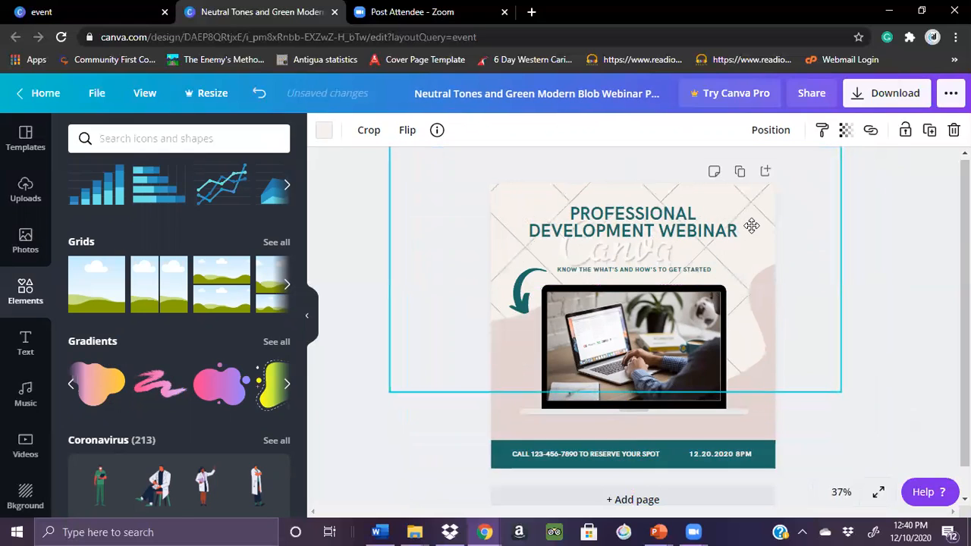
click(324, 134)
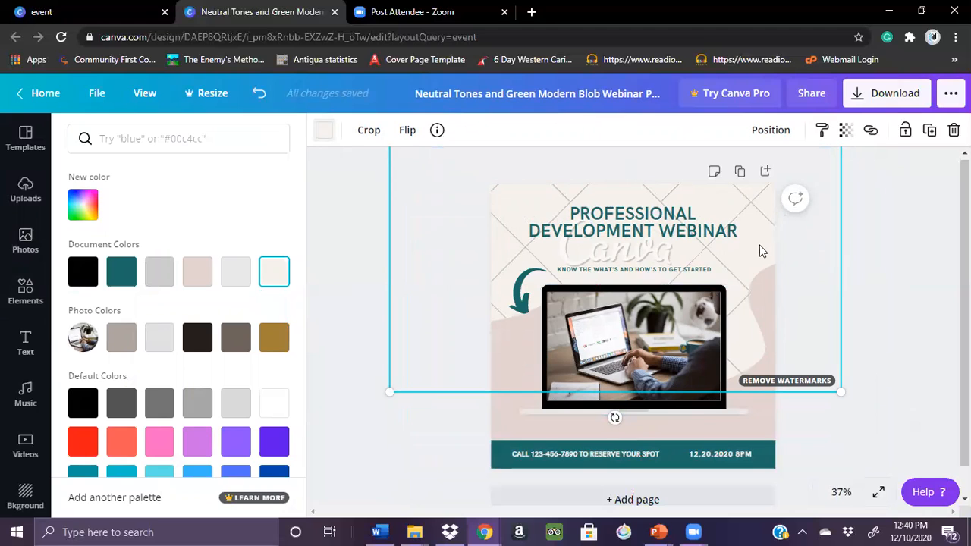
drag(761, 314, 769, 343)
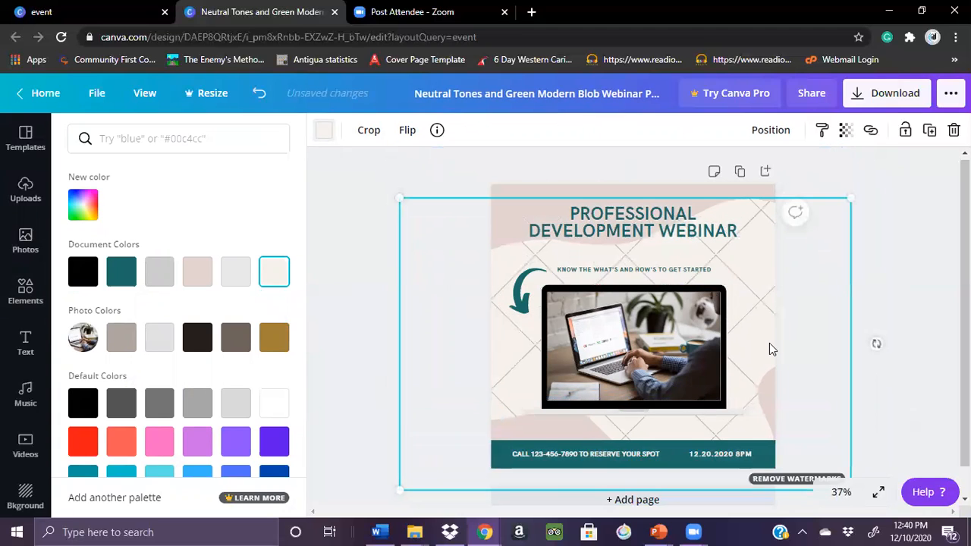
Replace the watermarked grid-line pattern with the free pink-and-purple gradient blob, enlarged to cover most of the page
key(Delete)
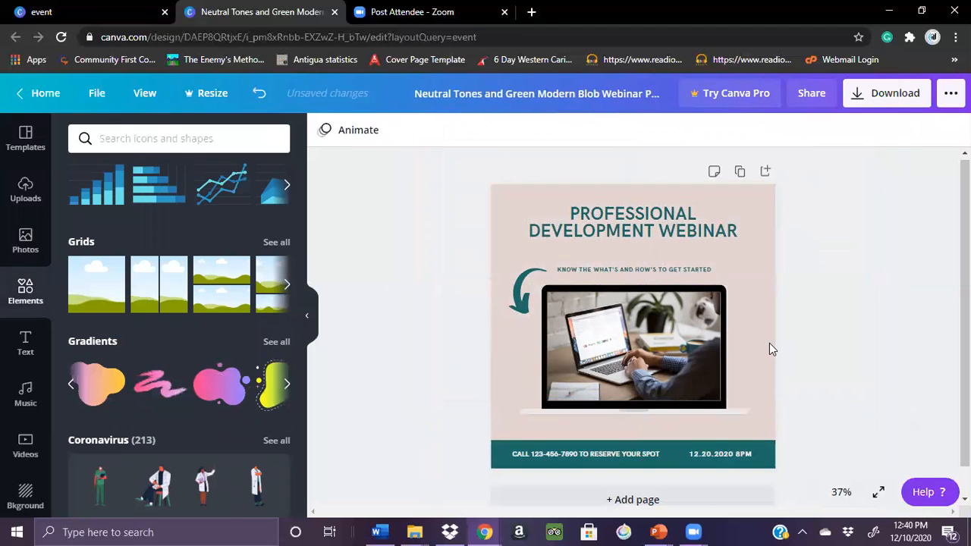
click(216, 388)
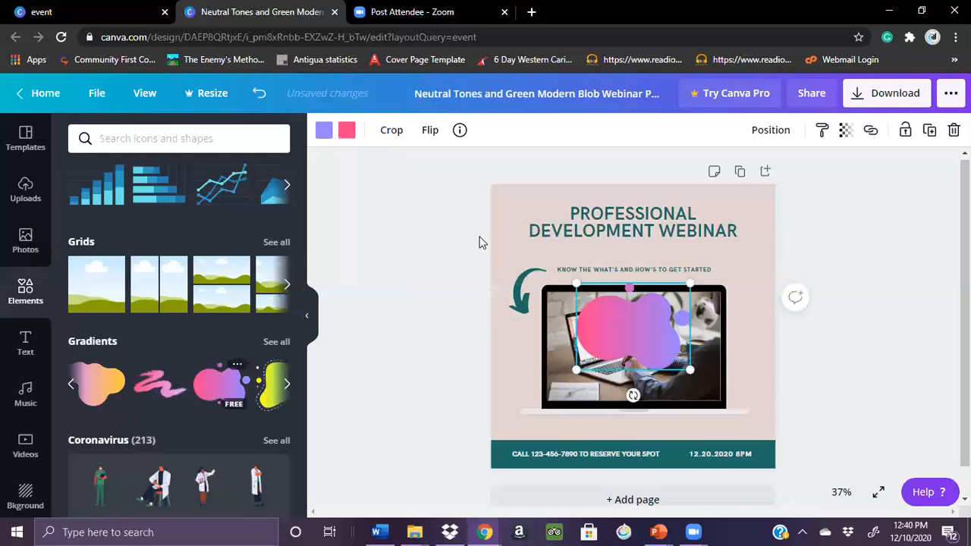
drag(504, 256, 456, 192)
drag(691, 370, 915, 448)
drag(651, 391, 633, 336)
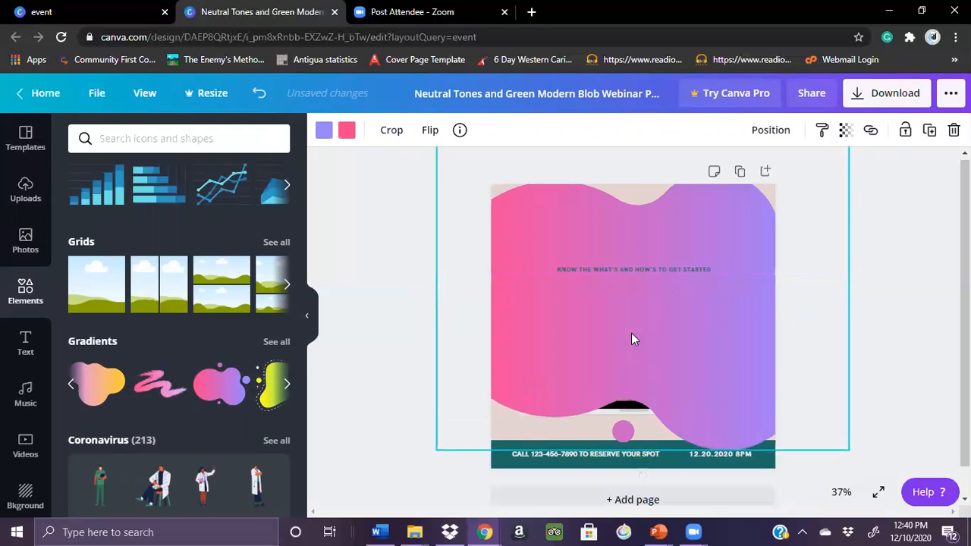
Recolor both the purple and pink gradient colors of the blob to the document's off-white
click(324, 133)
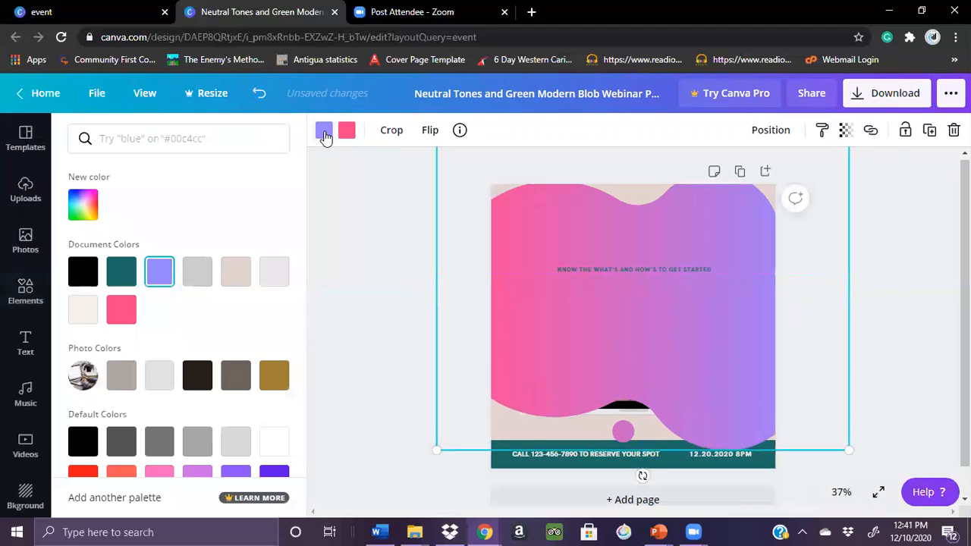
click(84, 309)
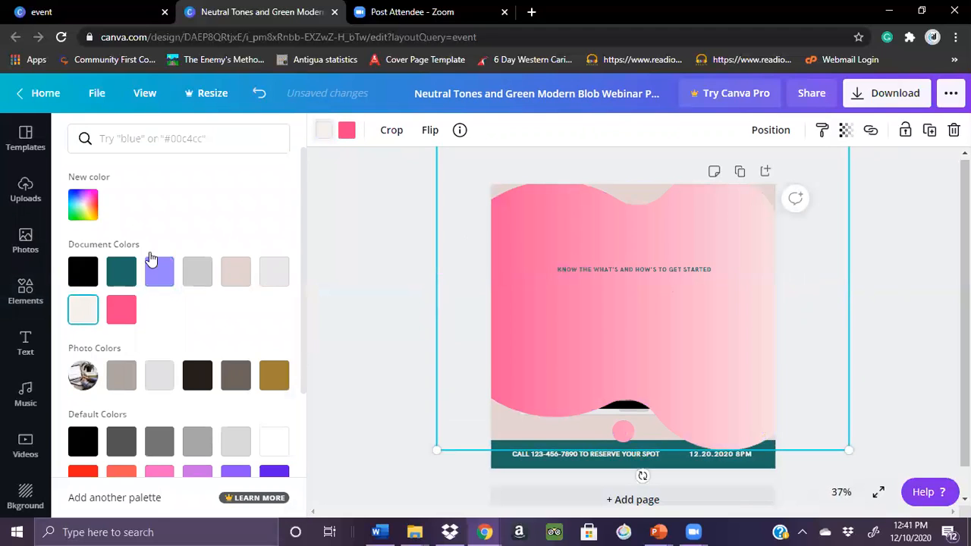
click(347, 132)
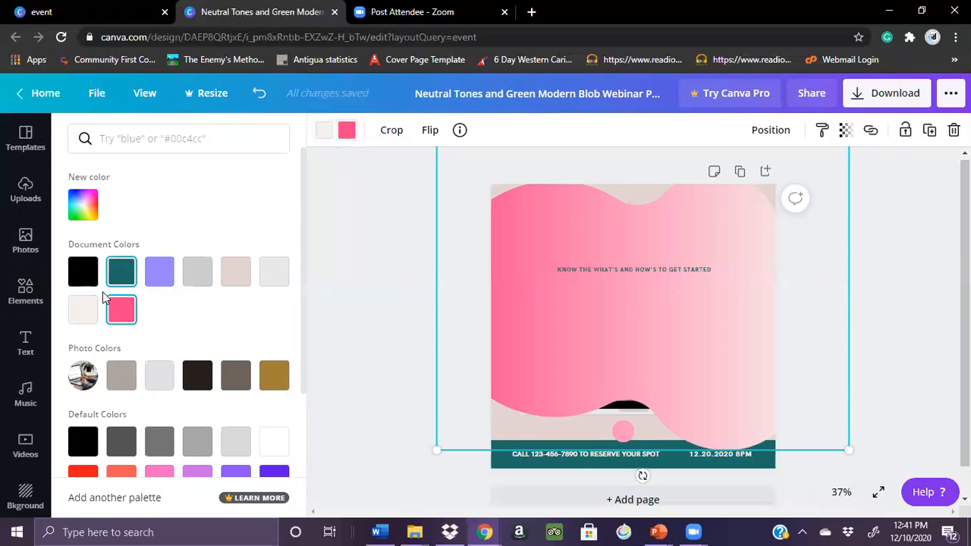
click(83, 311)
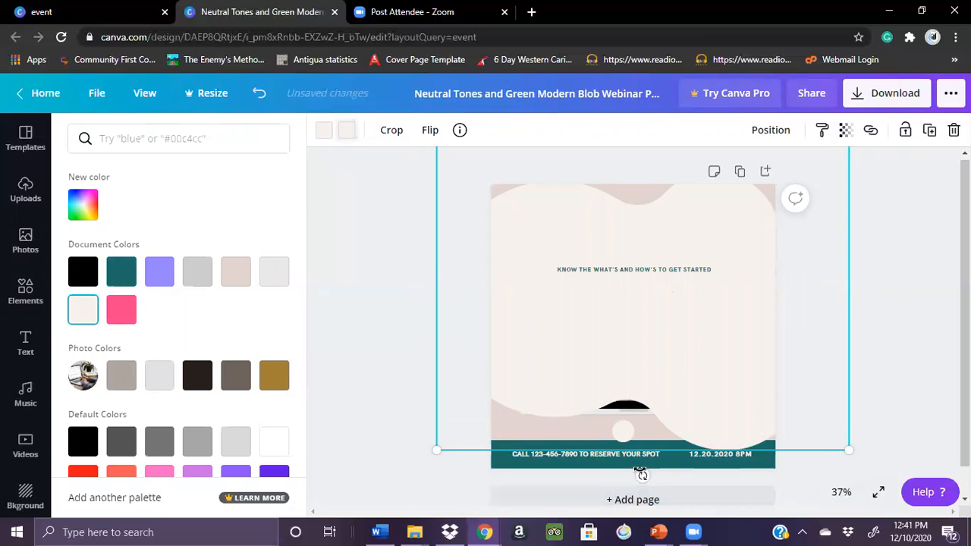
Rotate and position the off-white blob diagonally across the page's upper part, sending it to the back behind all other elements
drag(642, 476, 678, 367)
drag(630, 342, 634, 306)
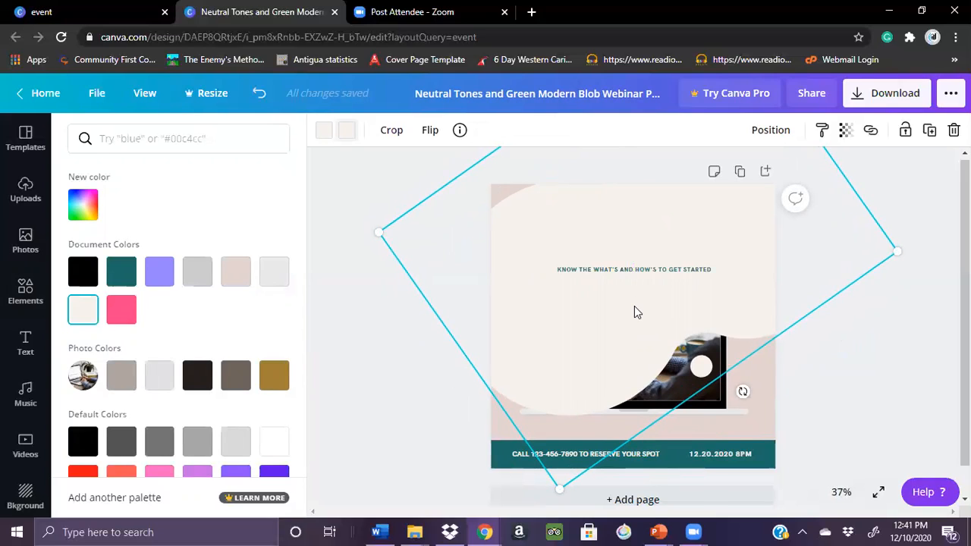
right_click(634, 311)
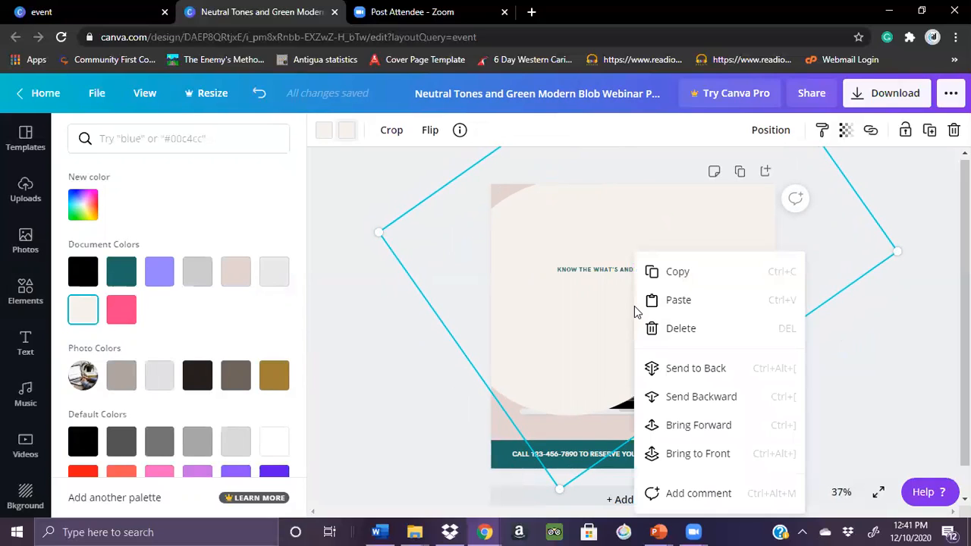
click(678, 372)
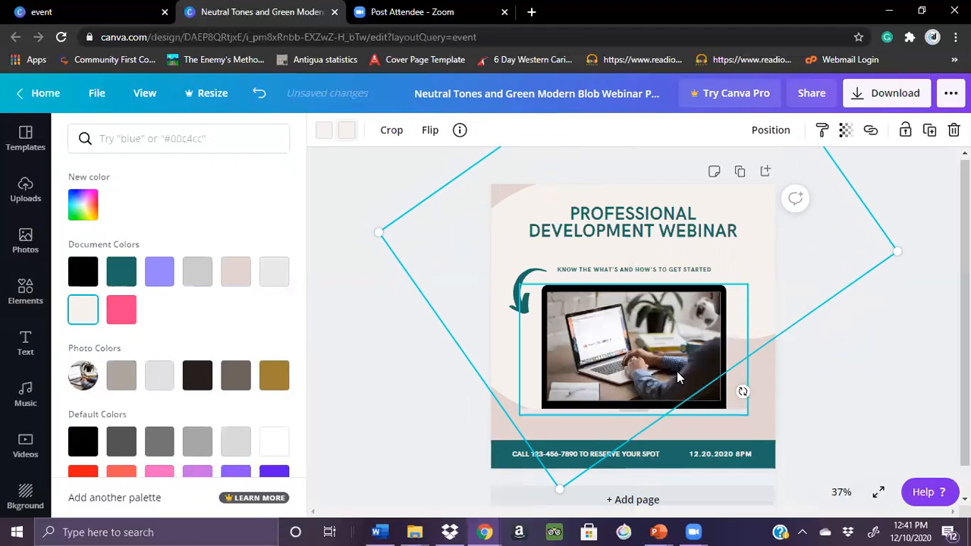
drag(758, 248, 757, 216)
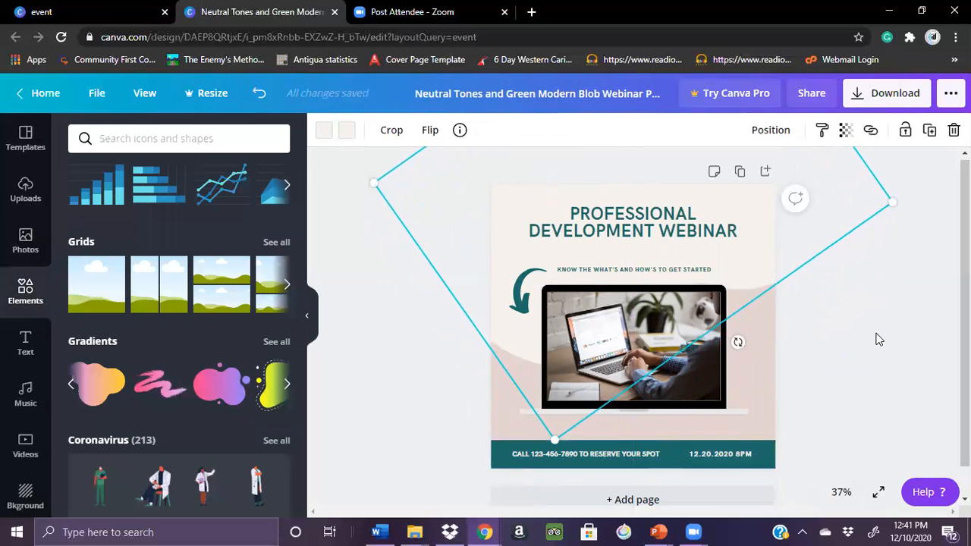
click(877, 339)
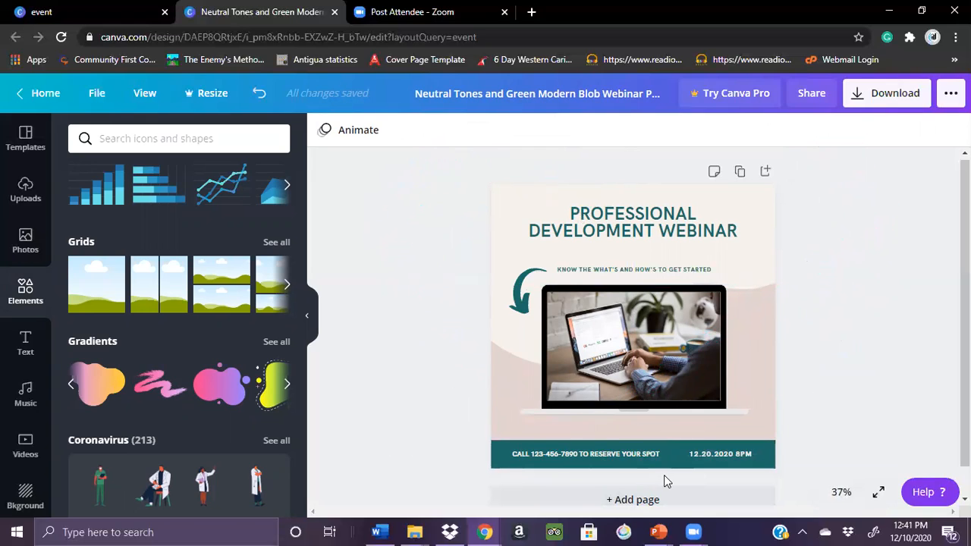
At 50% zoom, nudge the heading up slightly and move the "Know the what's and how's to get started" tagline closer beneath it
click(840, 493)
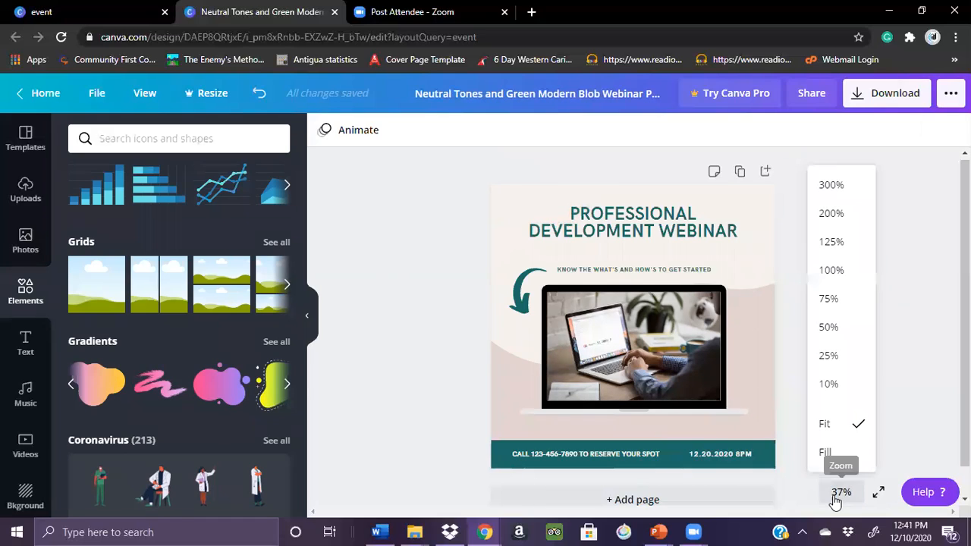
click(828, 329)
drag(965, 327, 965, 313)
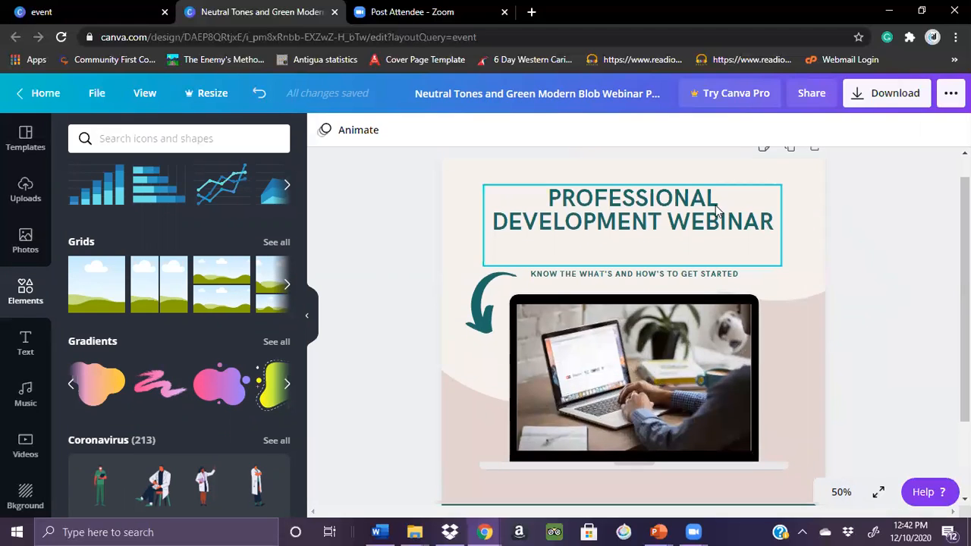
drag(700, 217, 699, 214)
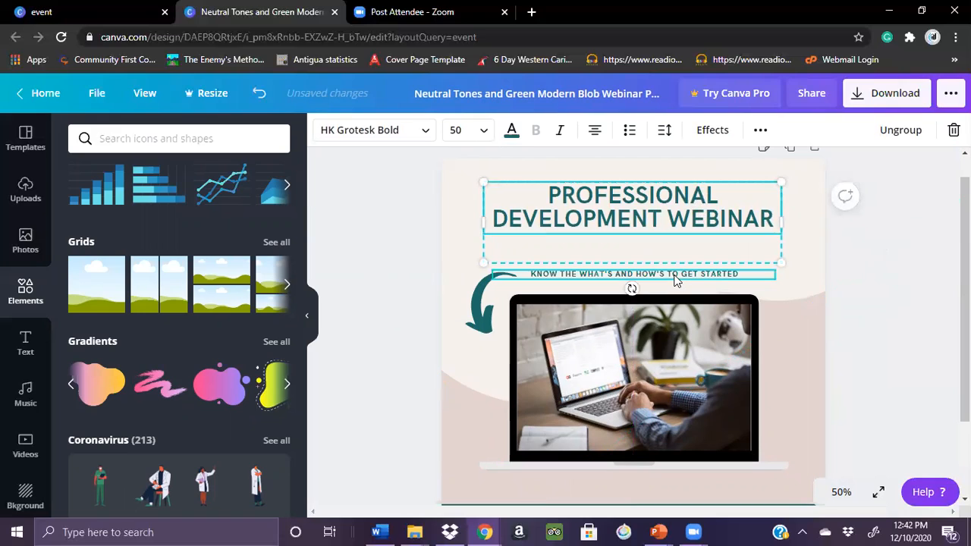
drag(675, 281, 670, 253)
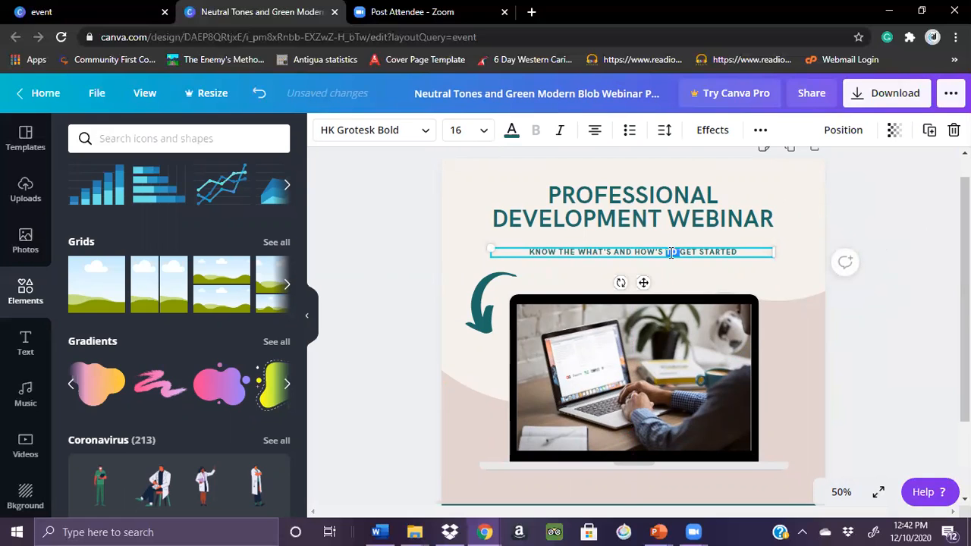
Set the tagline's font size to 18 and underline it
click(459, 131)
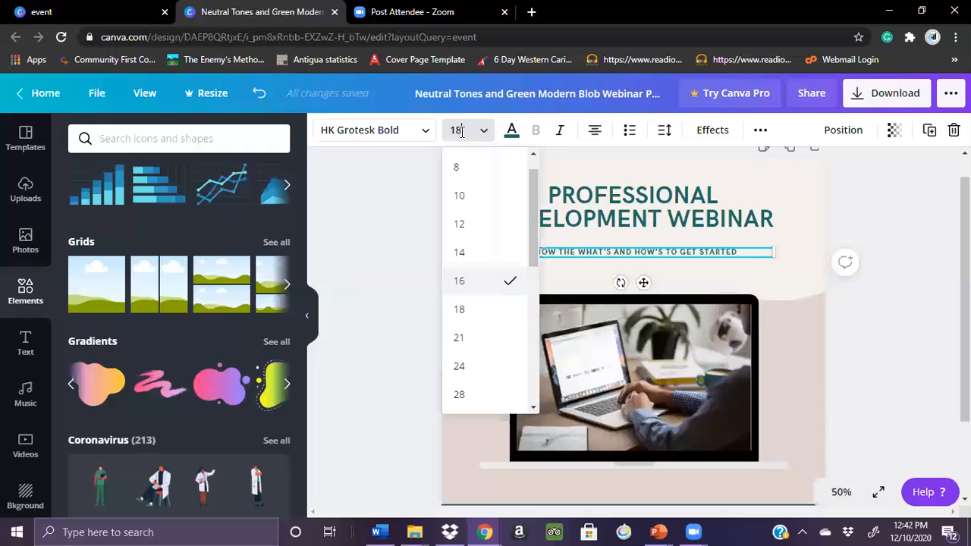
key(Return)
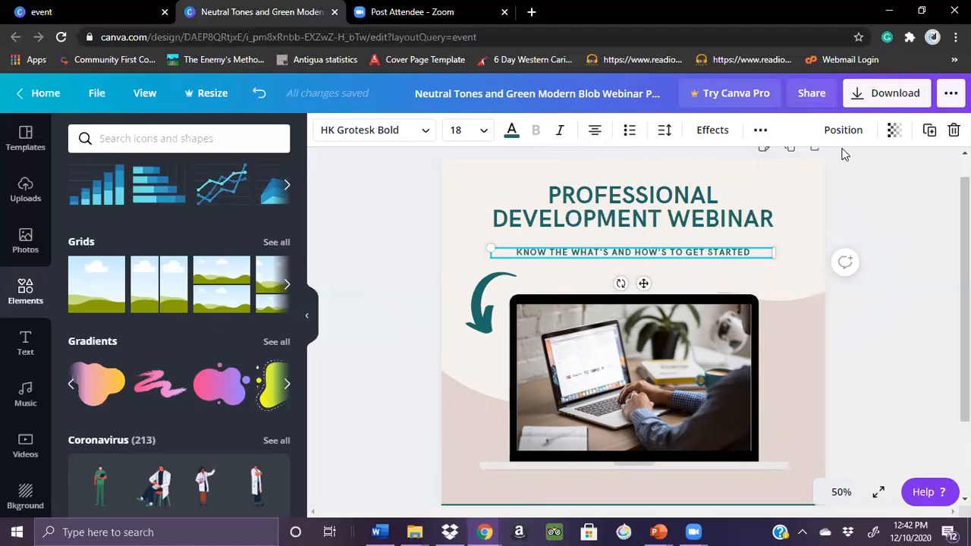
click(757, 133)
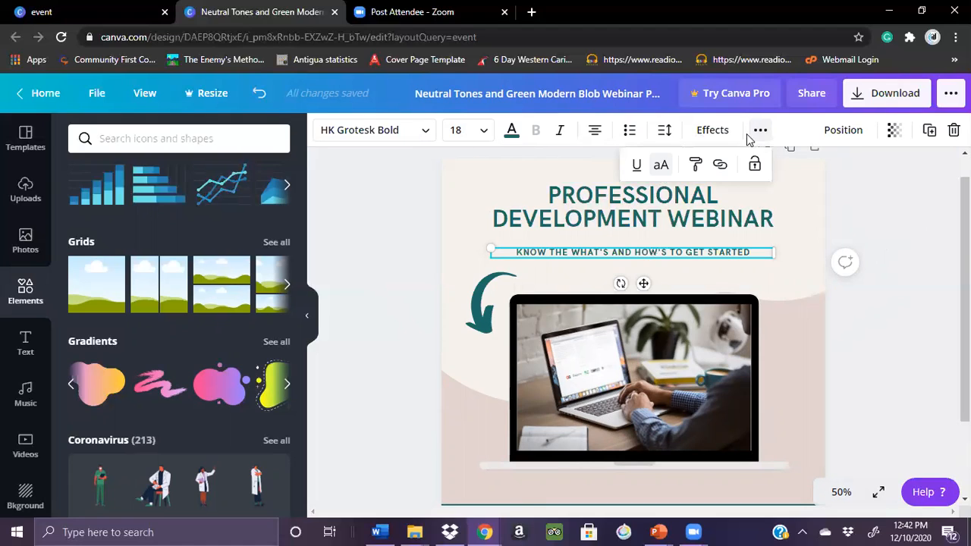
click(636, 166)
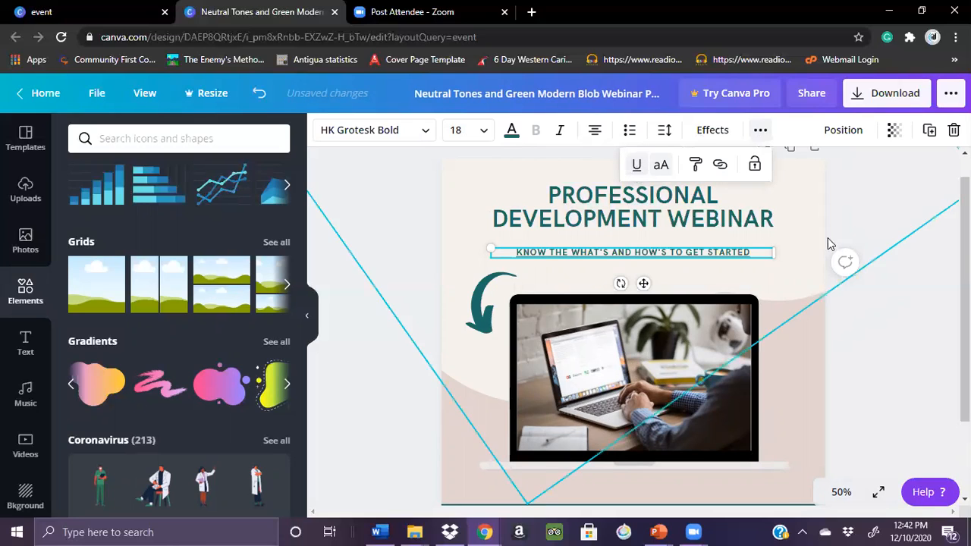
click(885, 262)
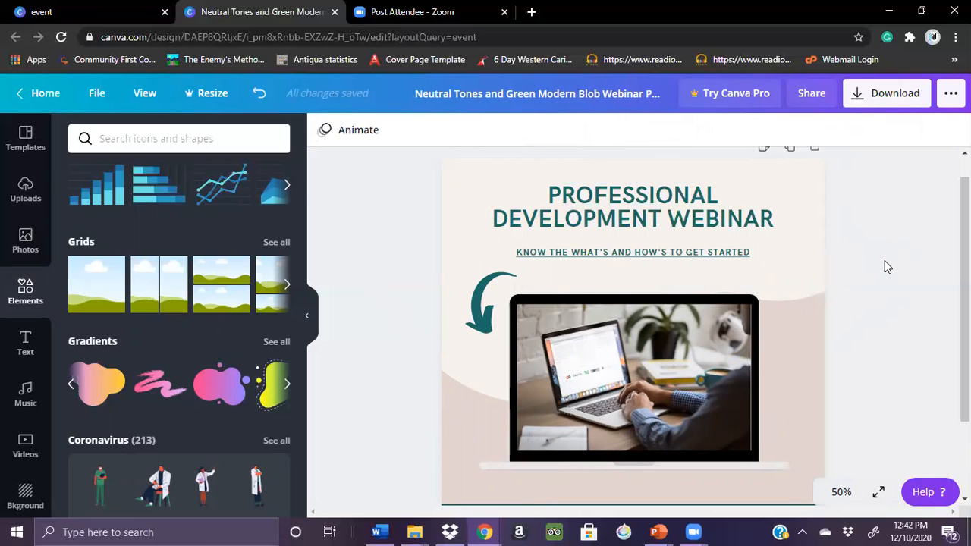
scroll(634, 326, down, 2)
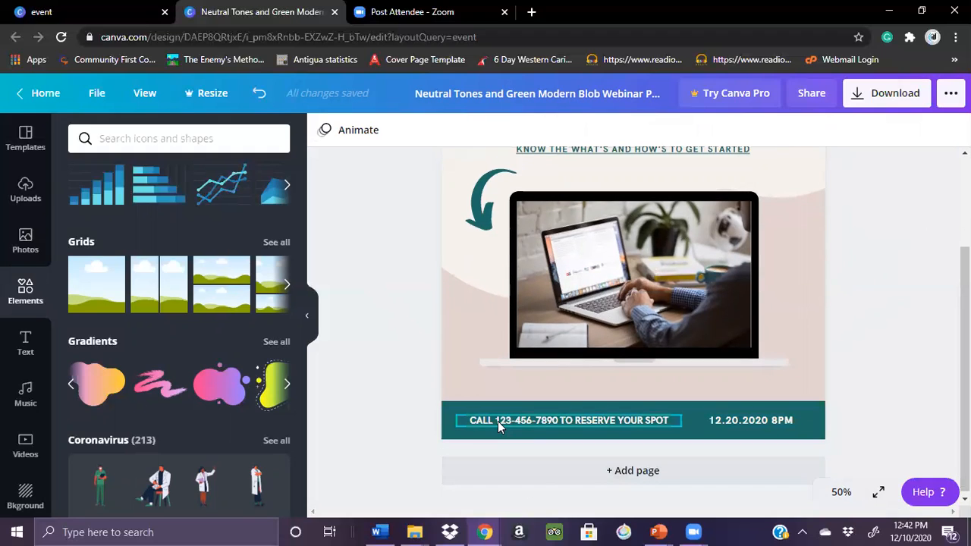
double_click(652, 420)
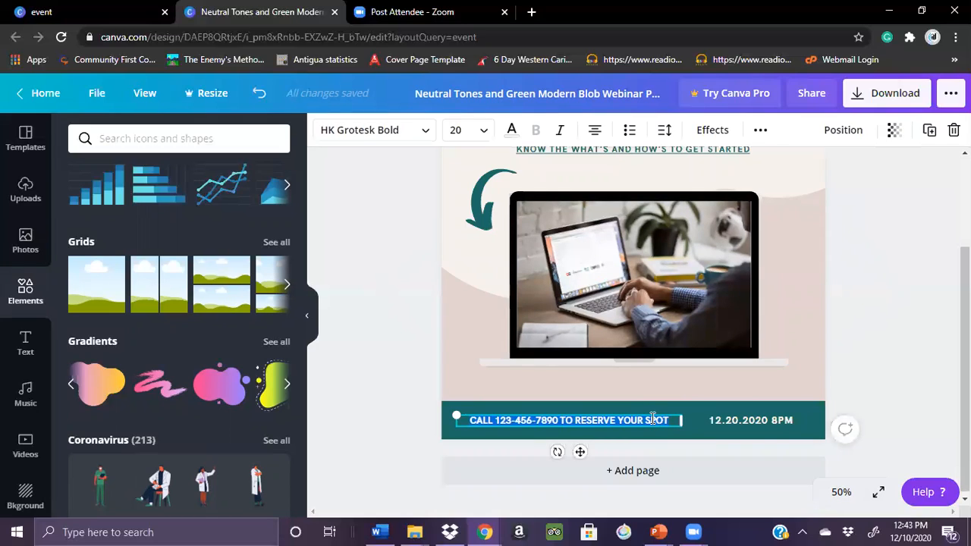
text(www.phillipsconsulting)
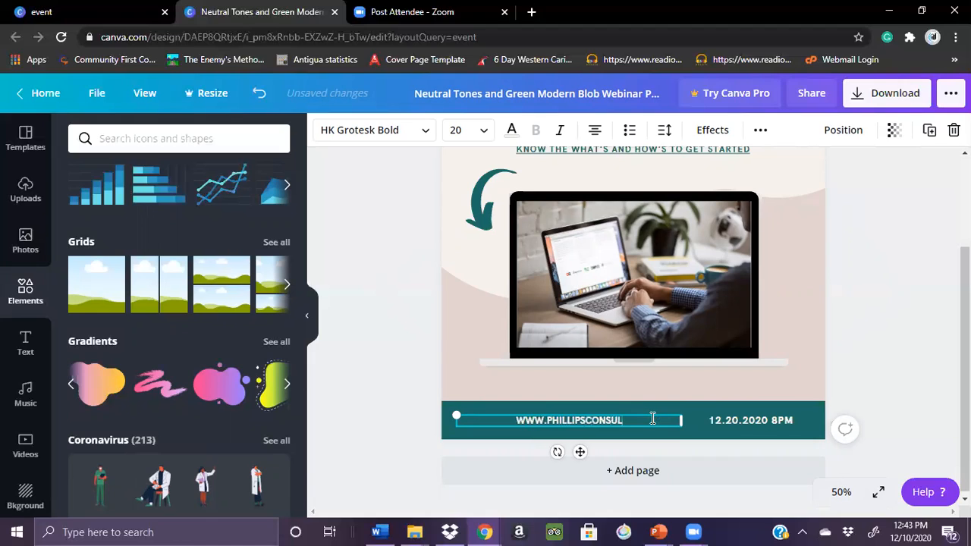
text(international.)
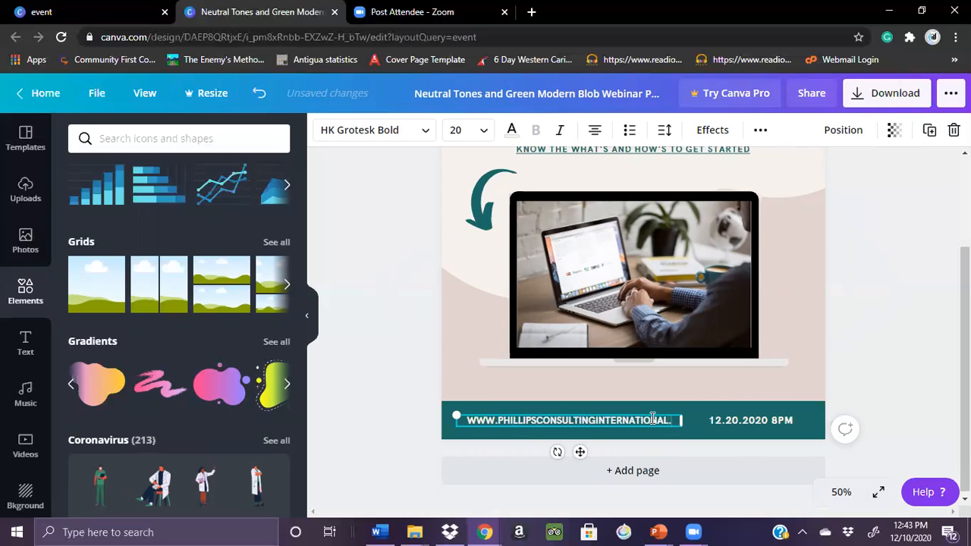
text(com)
Widen the website address text box slightly so it fits on one line, and shift it a little away from the date
drag(681, 419, 695, 420)
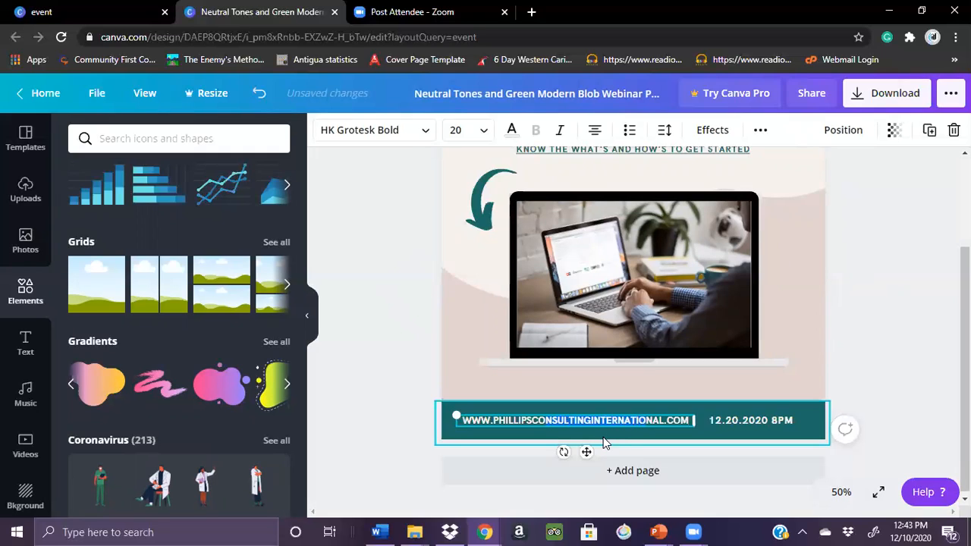
drag(588, 453, 583, 453)
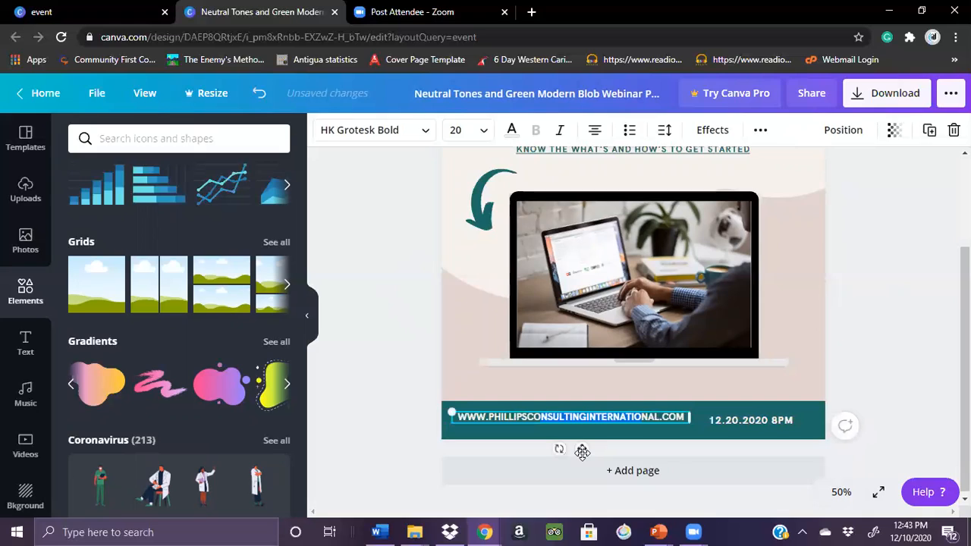
click(399, 396)
click(588, 420)
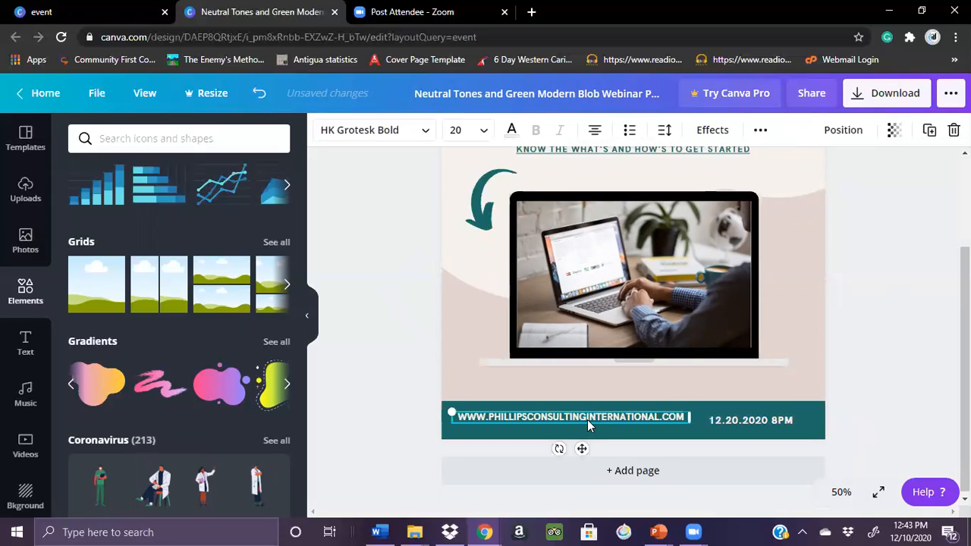